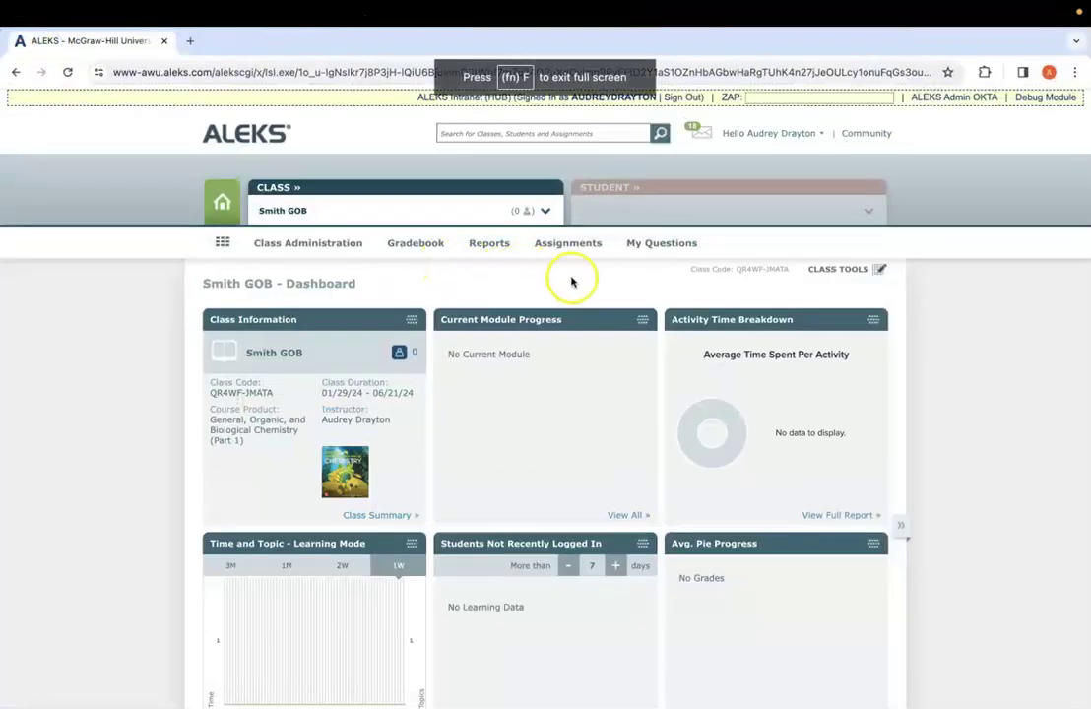
Step: Open the class's assignment list and look over the existing assignments
click(567, 250)
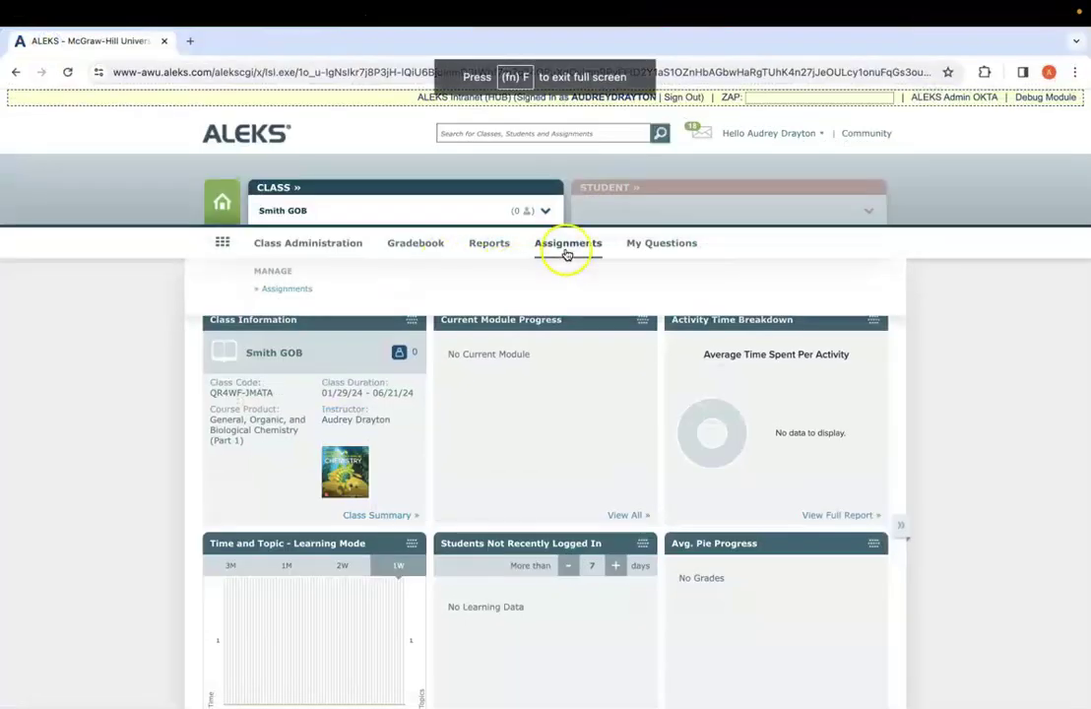
click(285, 291)
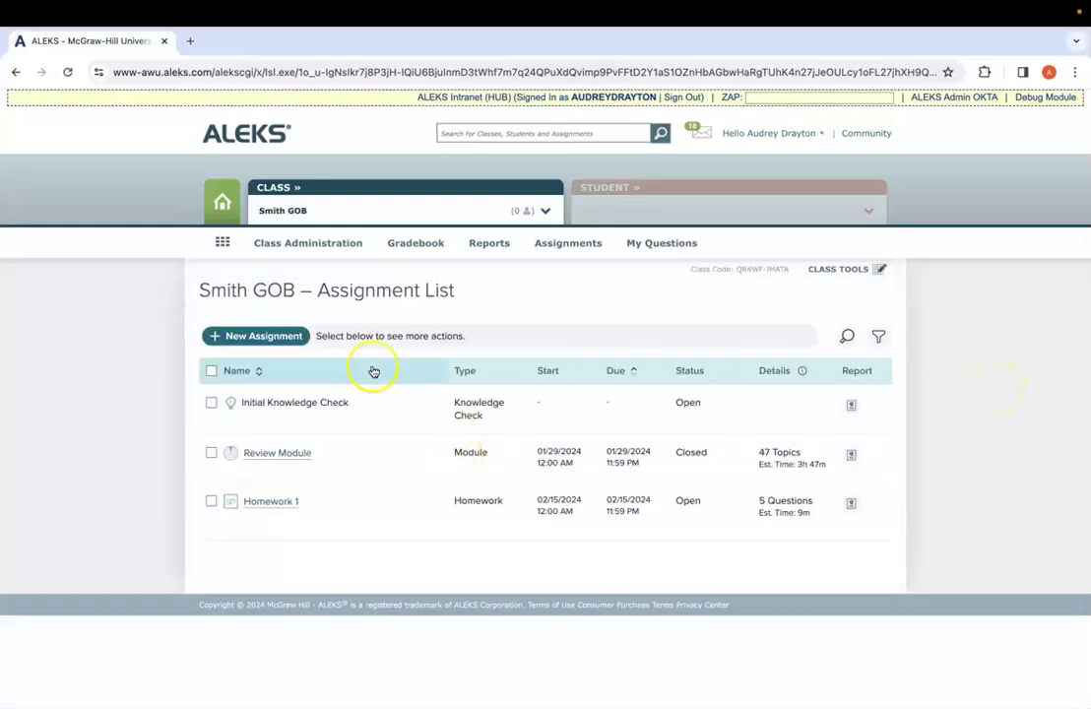
mouse_move(400, 529)
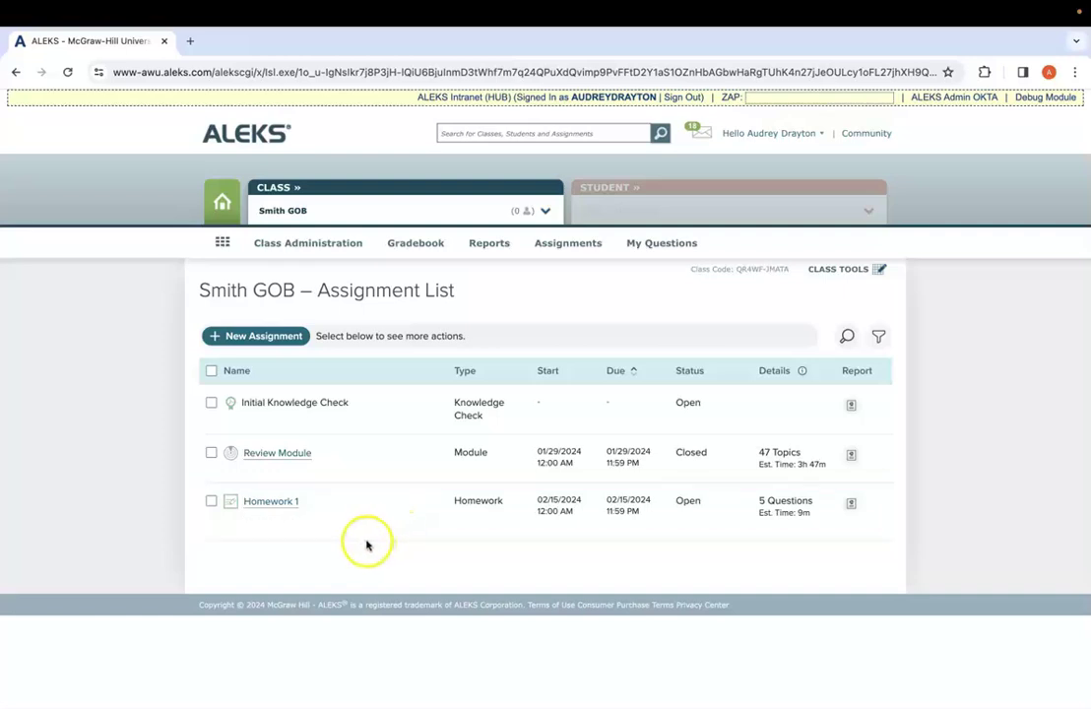
mouse_move(234, 538)
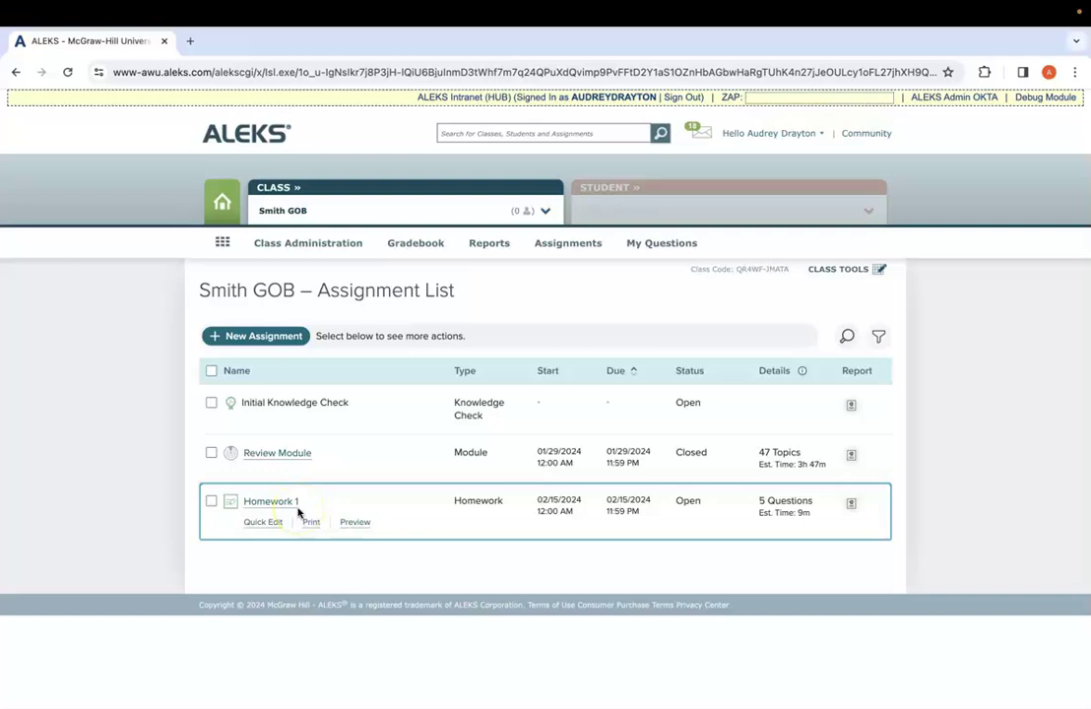
Step: Open Review Module from the assignment list and collapse its topic list
click(279, 455)
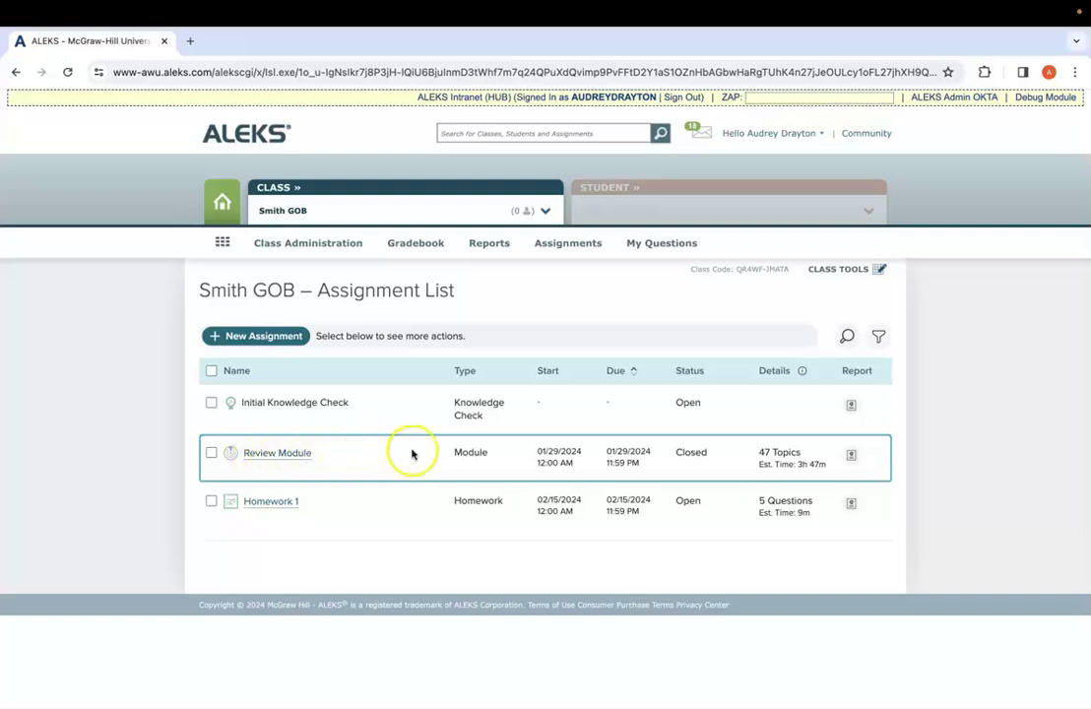
drag(469, 453, 482, 452)
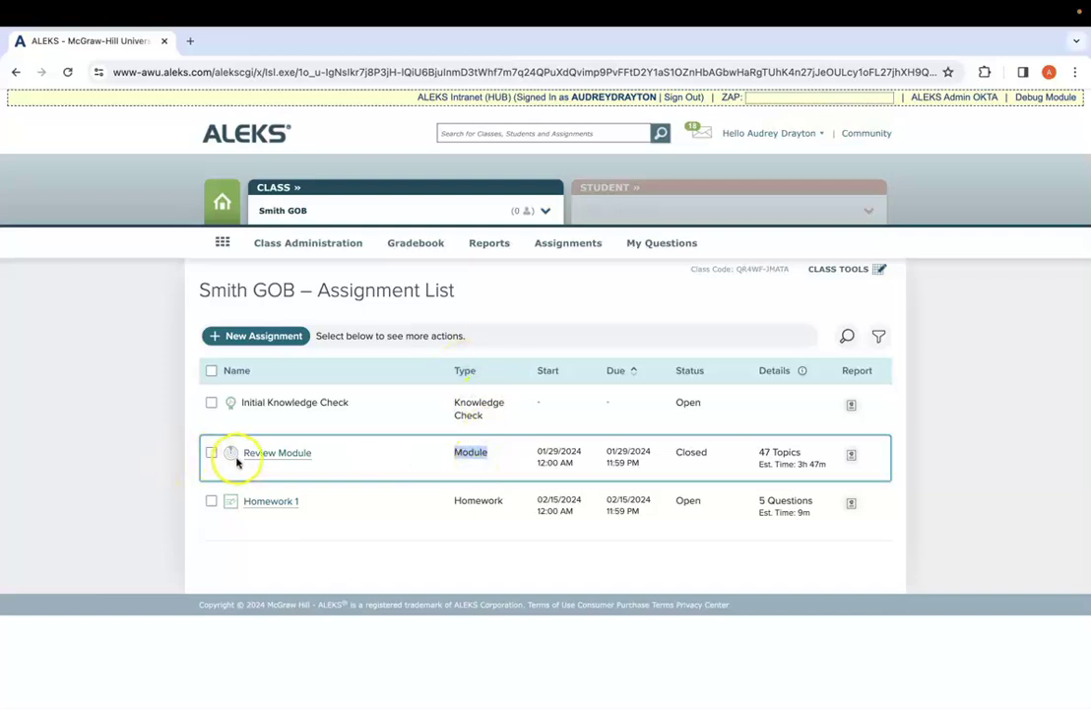
click(491, 456)
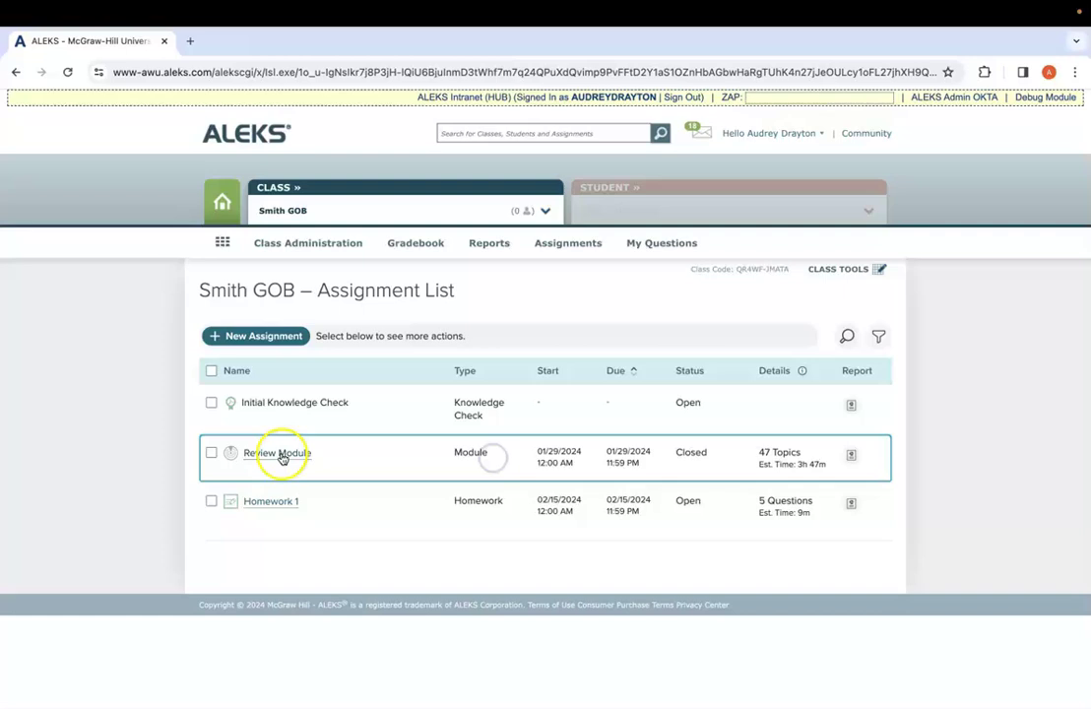
click(279, 453)
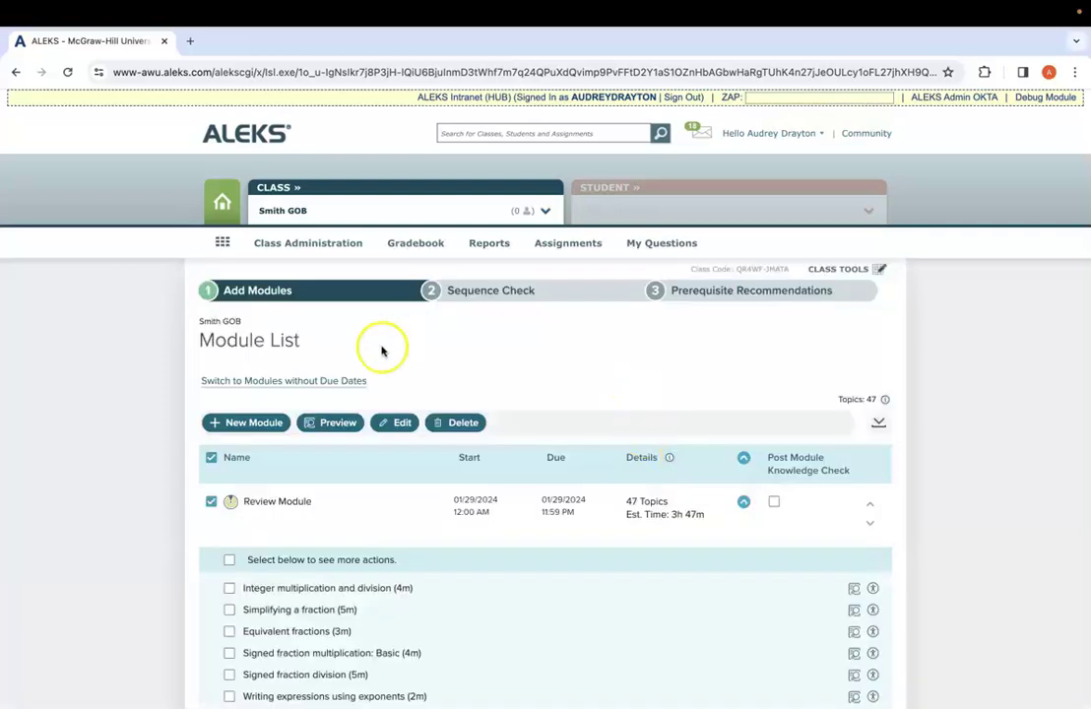
scroll(507, 529, down, 1)
scroll(630, 473, down, 1)
click(744, 417)
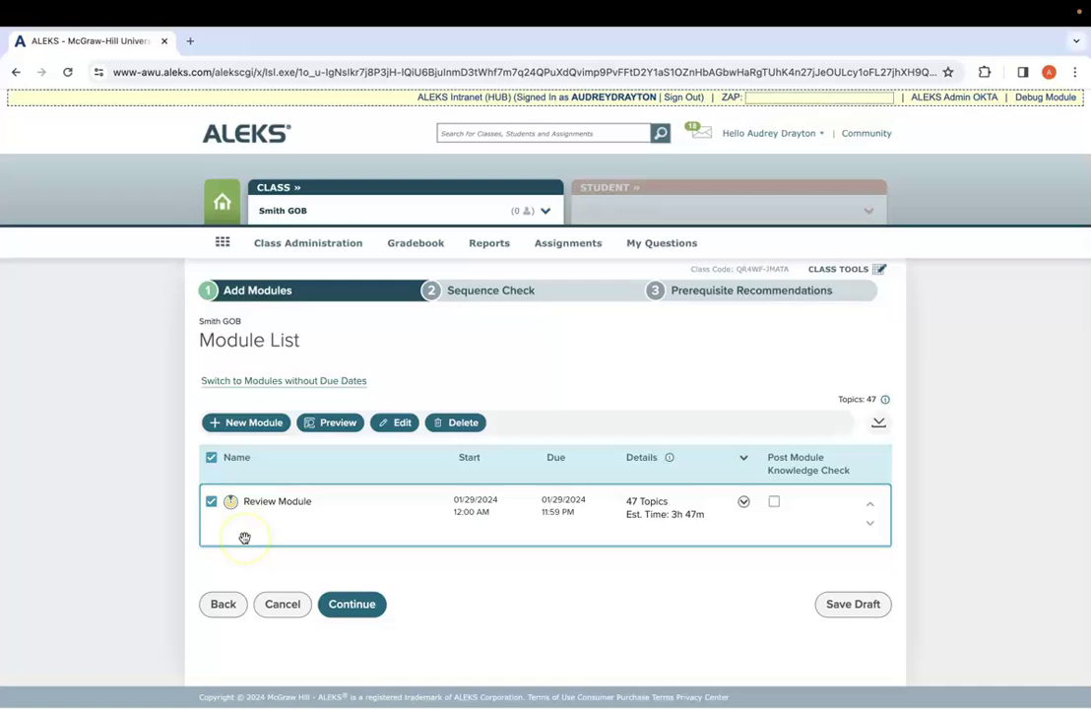
Step: Deselect Review Module in the module list and start a new module named Chapter 1
click(284, 243)
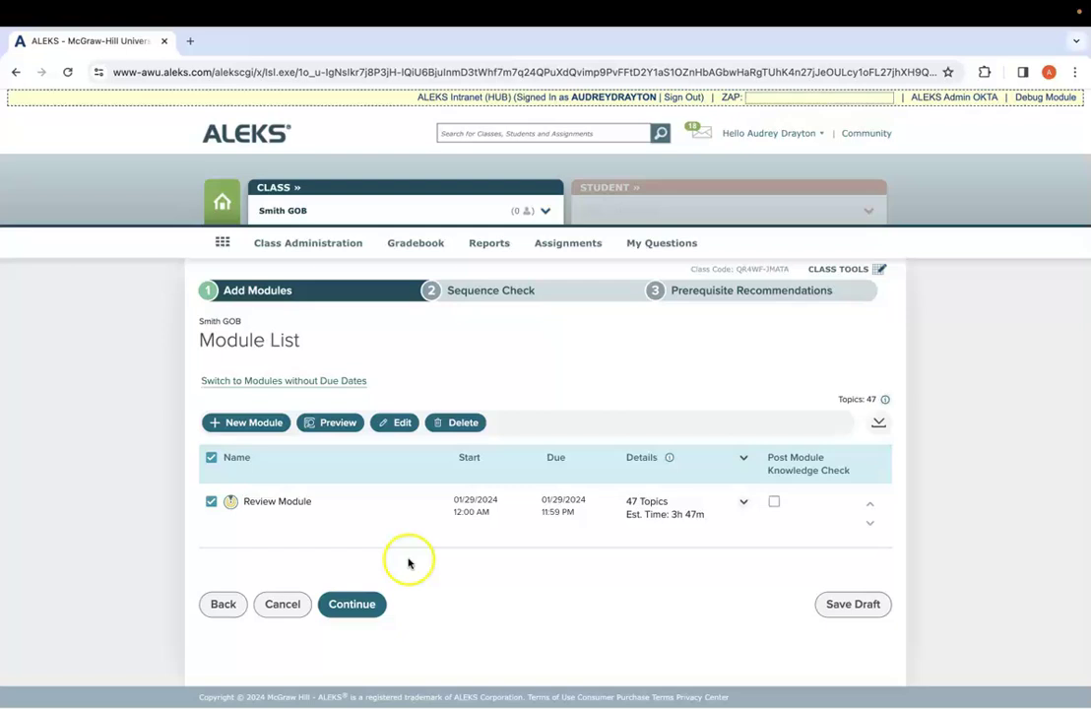
click(210, 501)
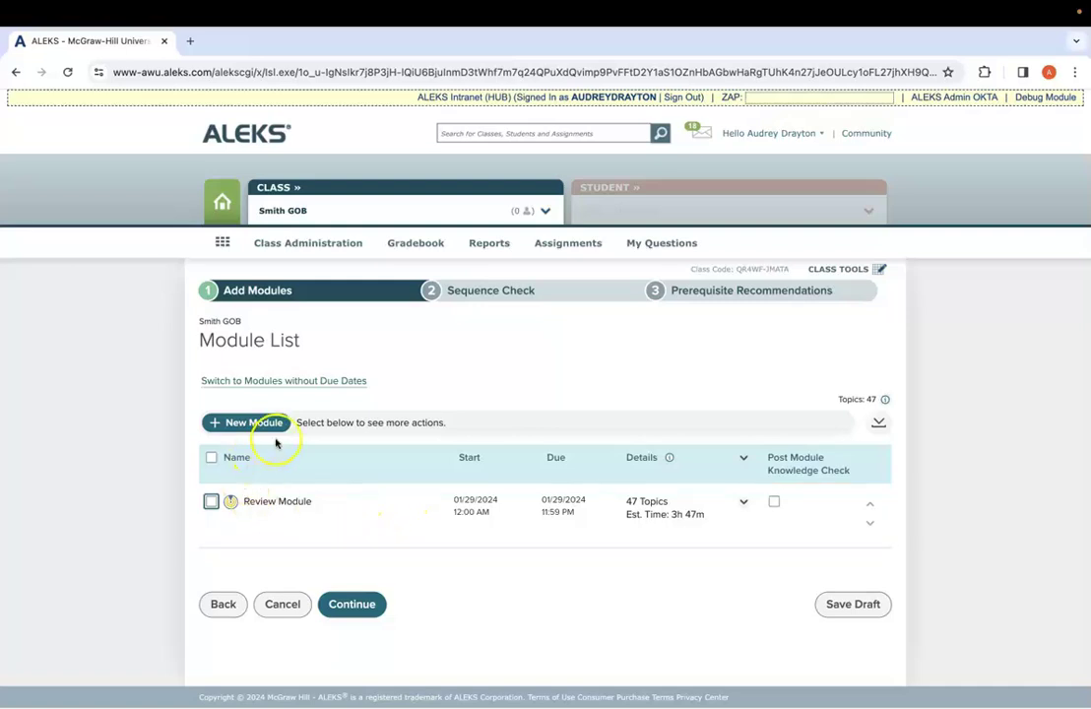
click(246, 424)
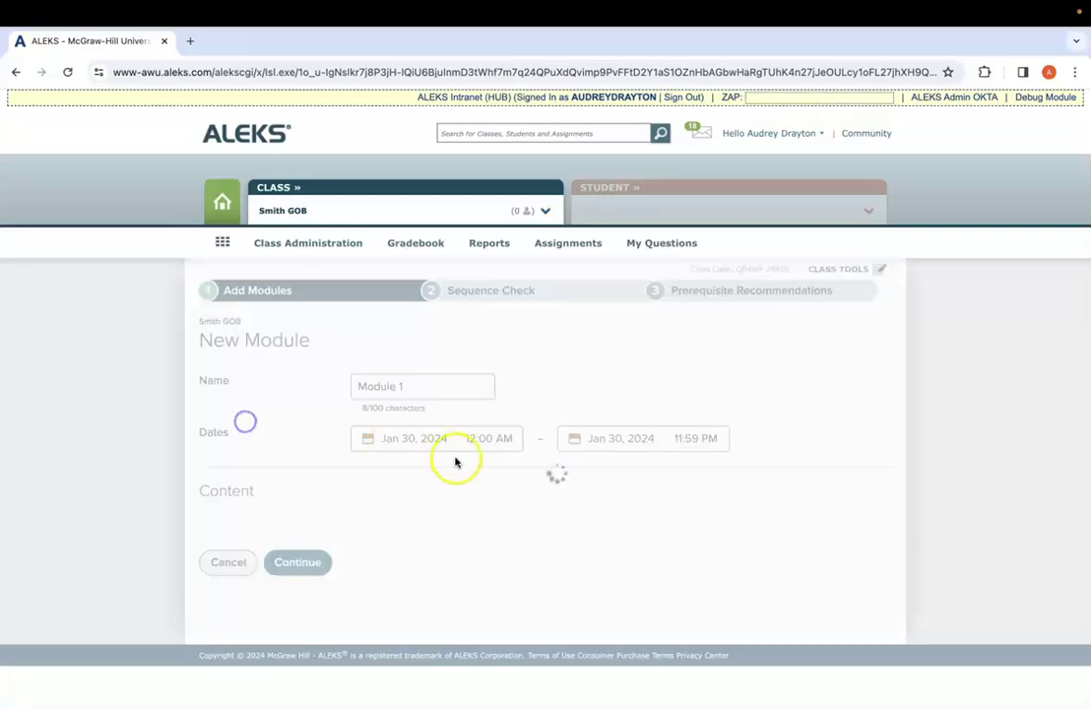
drag(462, 389, 297, 381)
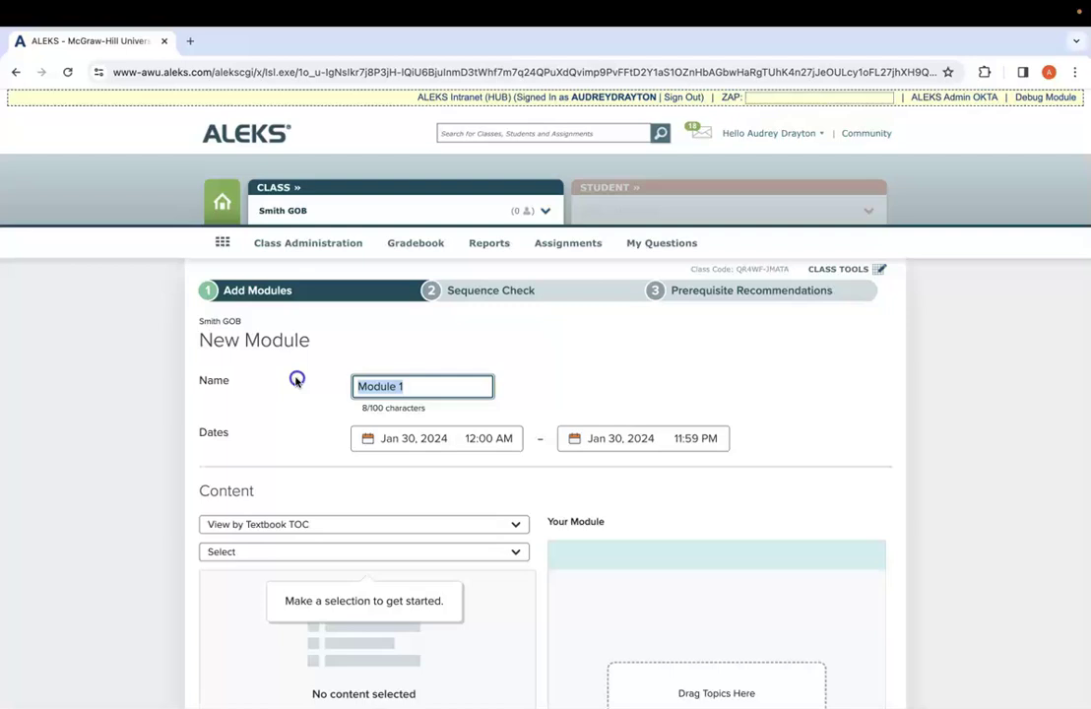
text(Chapte)
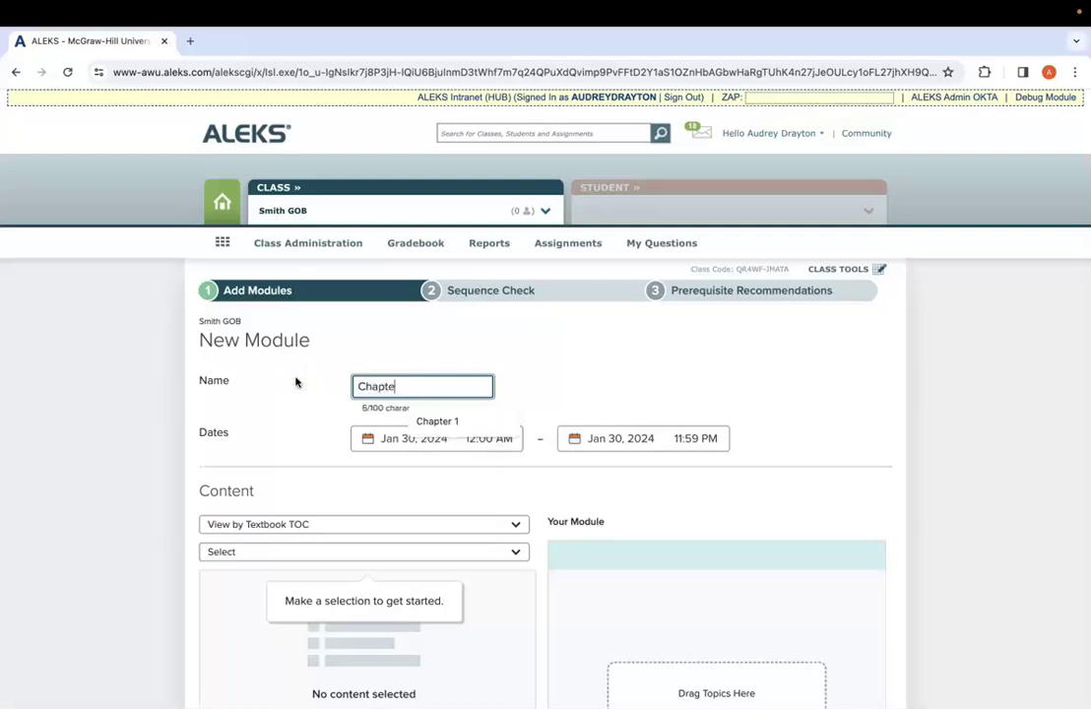
text(r 1)
Step: Show the module content by ALEKS TOC, look at its categories, and return to the Textbook TOC view
scroll(296, 382, down, 3)
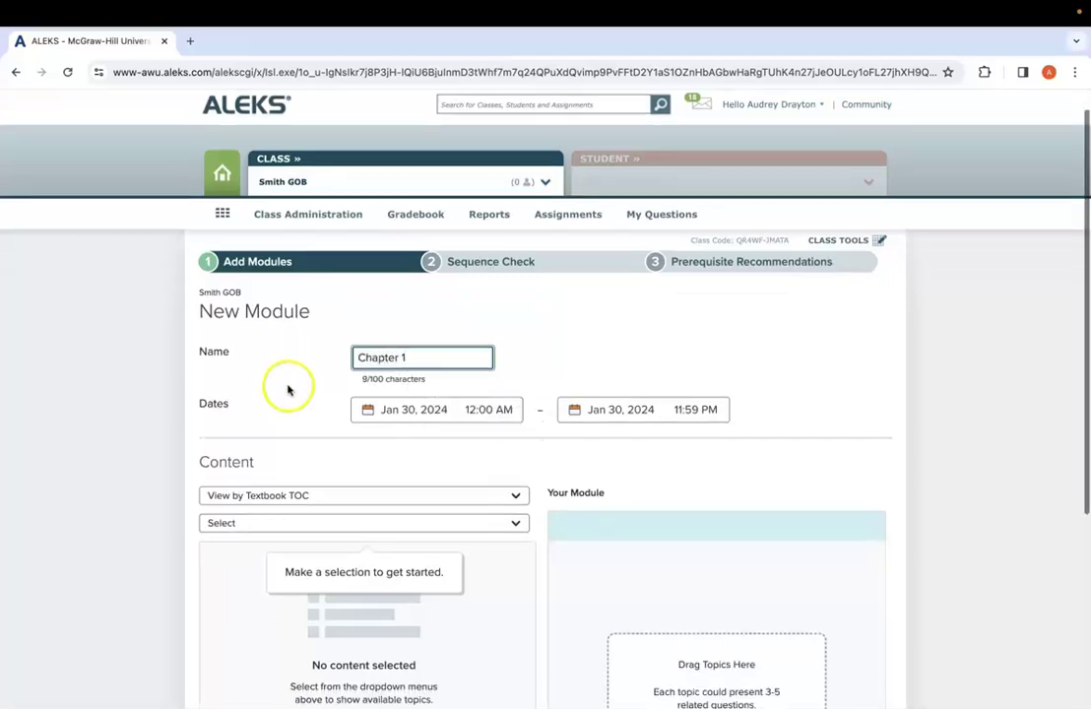
scroll(244, 389, down, 1)
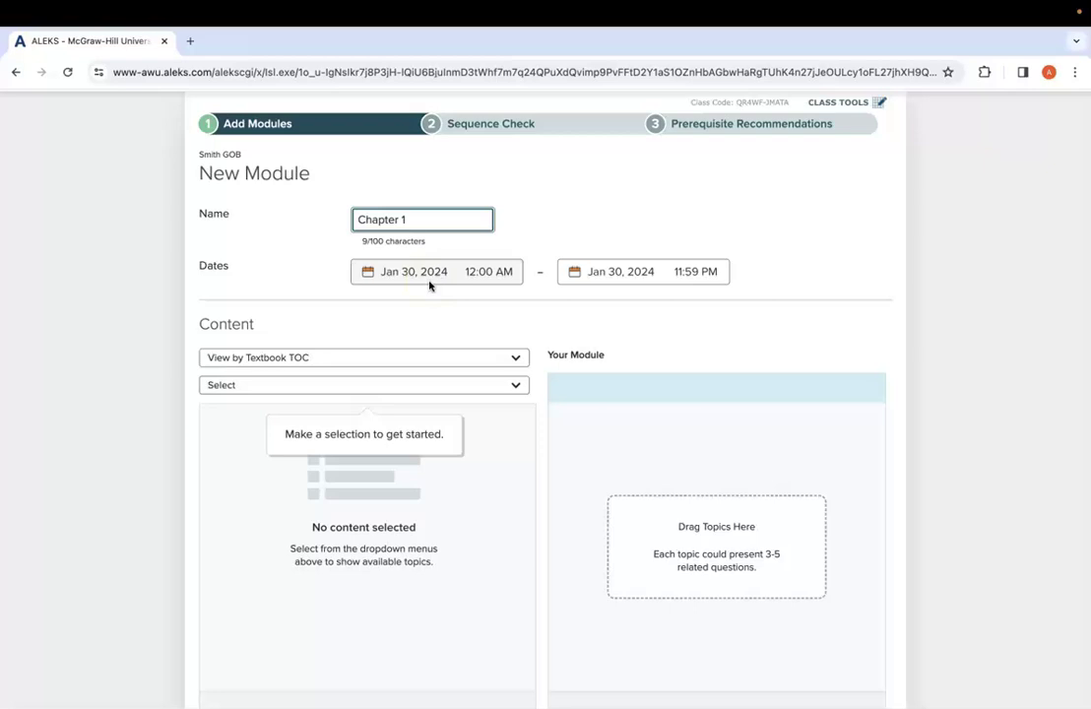
scroll(404, 315, down, 2)
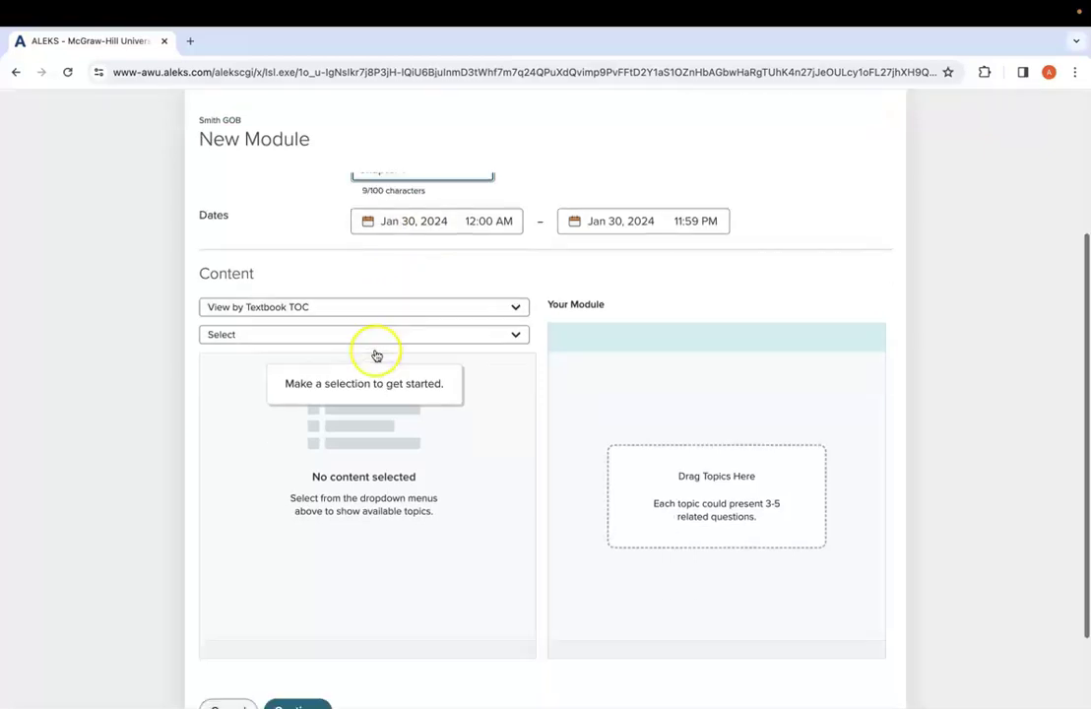
click(290, 295)
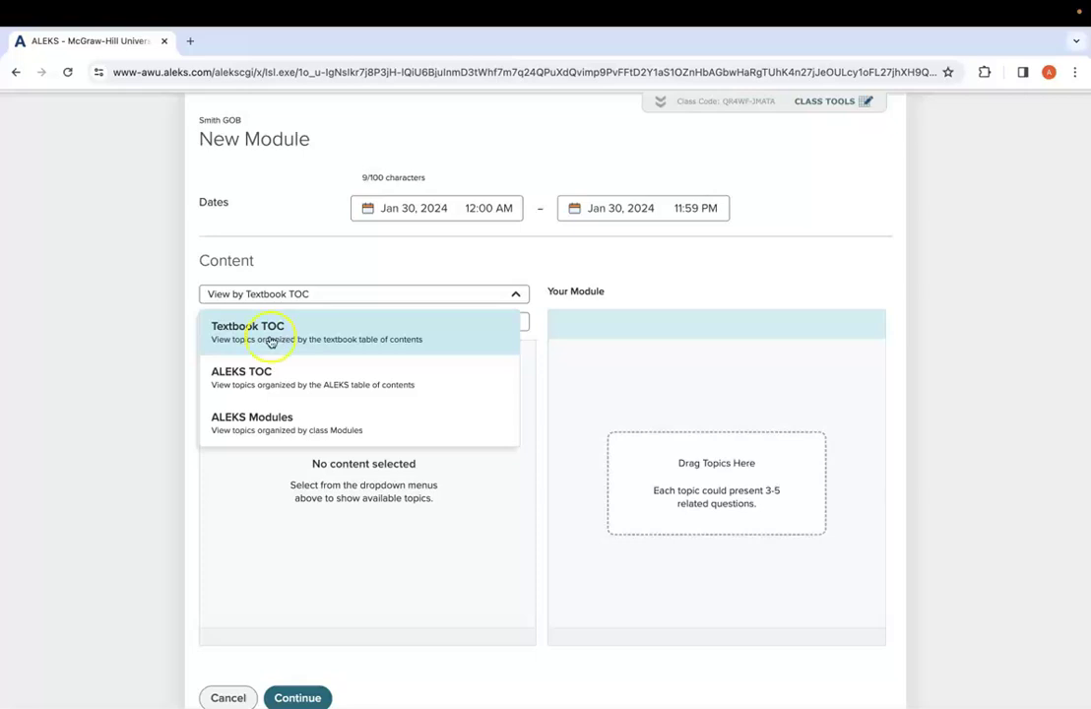
click(272, 379)
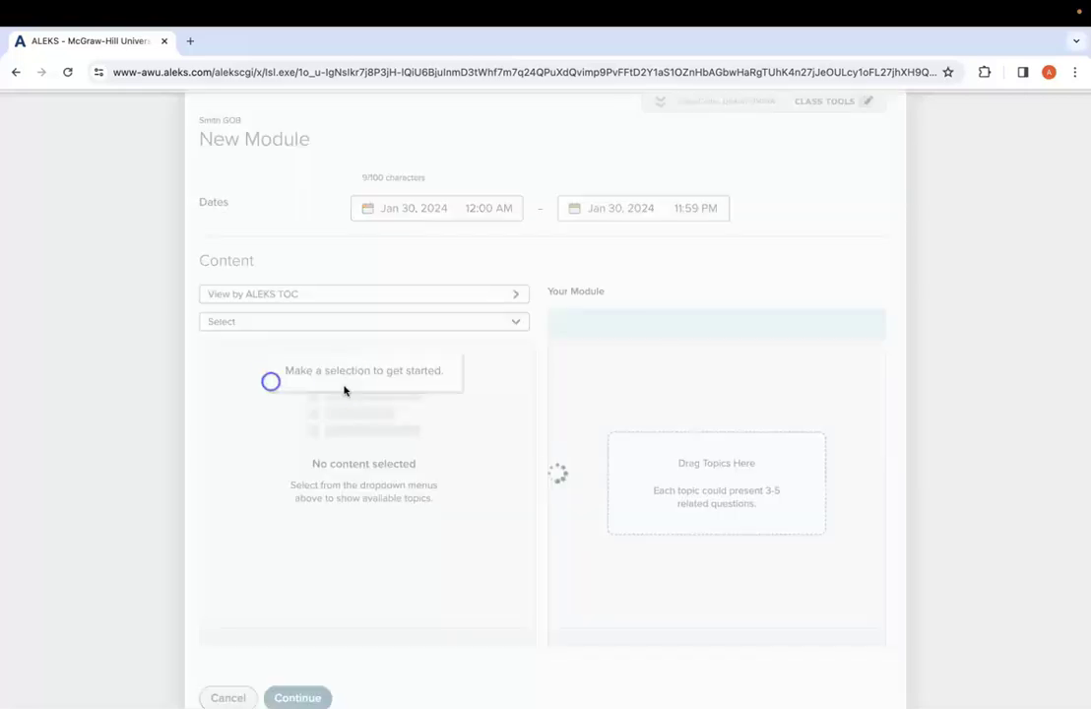
click(305, 322)
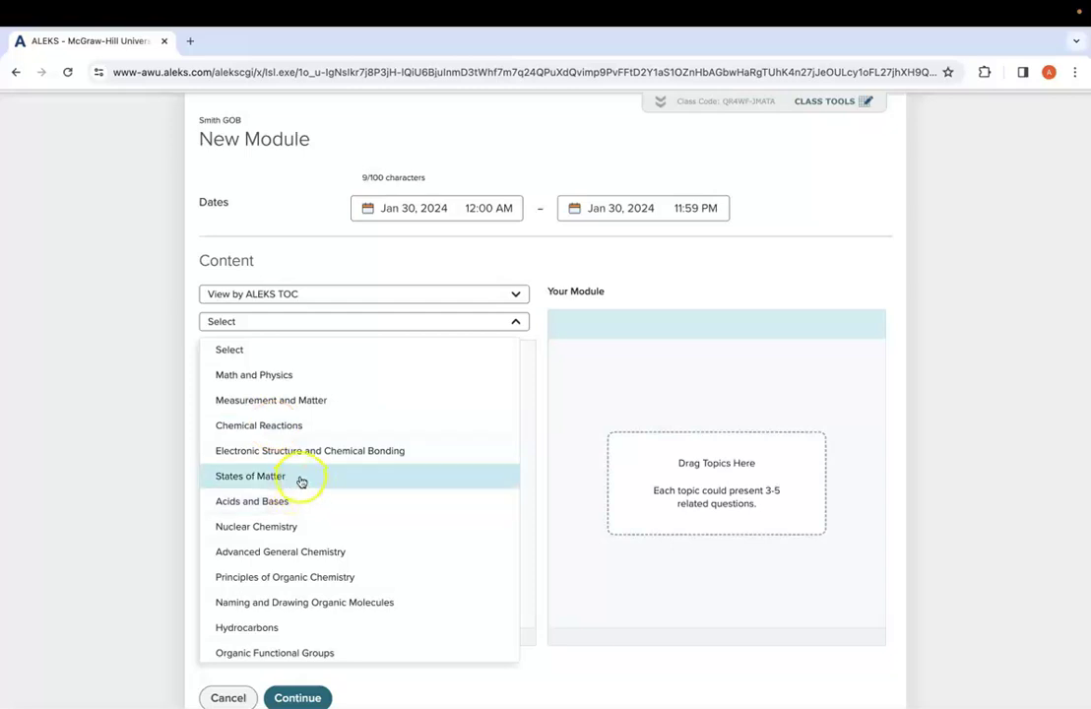
click(283, 294)
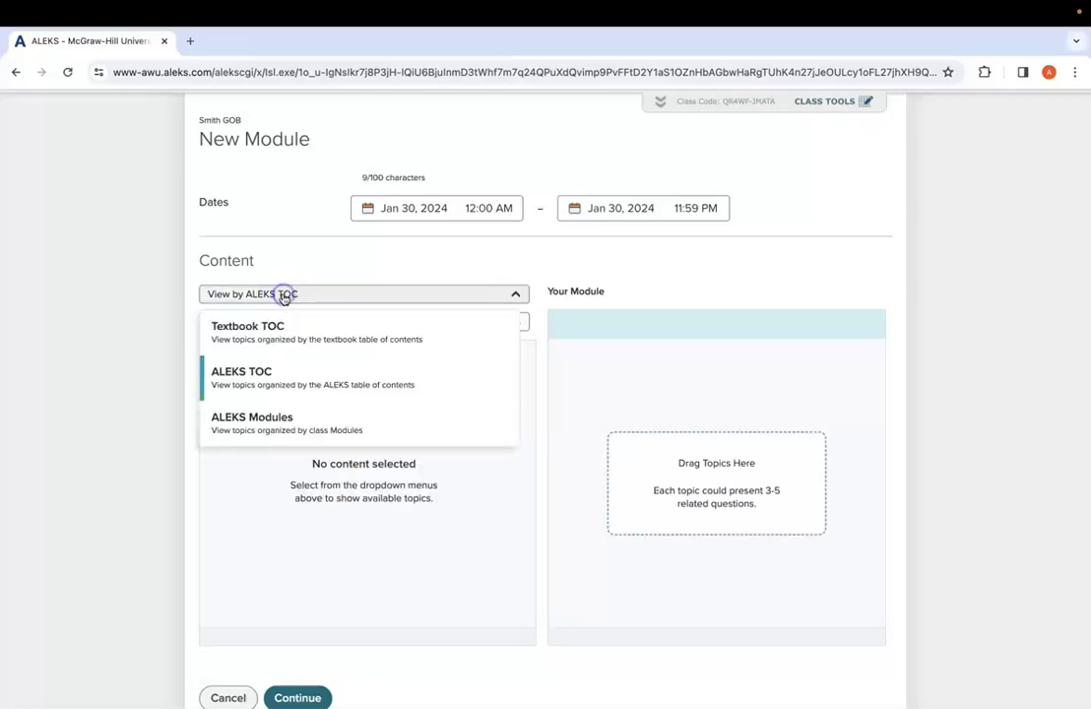
click(241, 340)
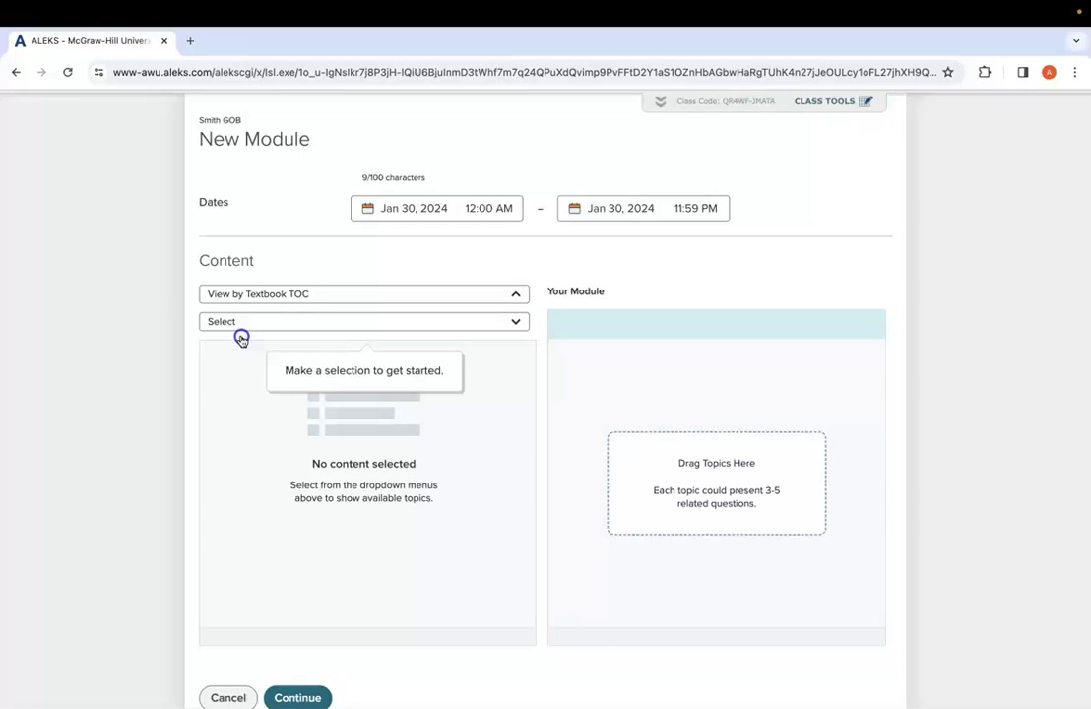
Step: Choose Chapter 1: Matter and Measurement from the textbook chapters as the content source
click(285, 325)
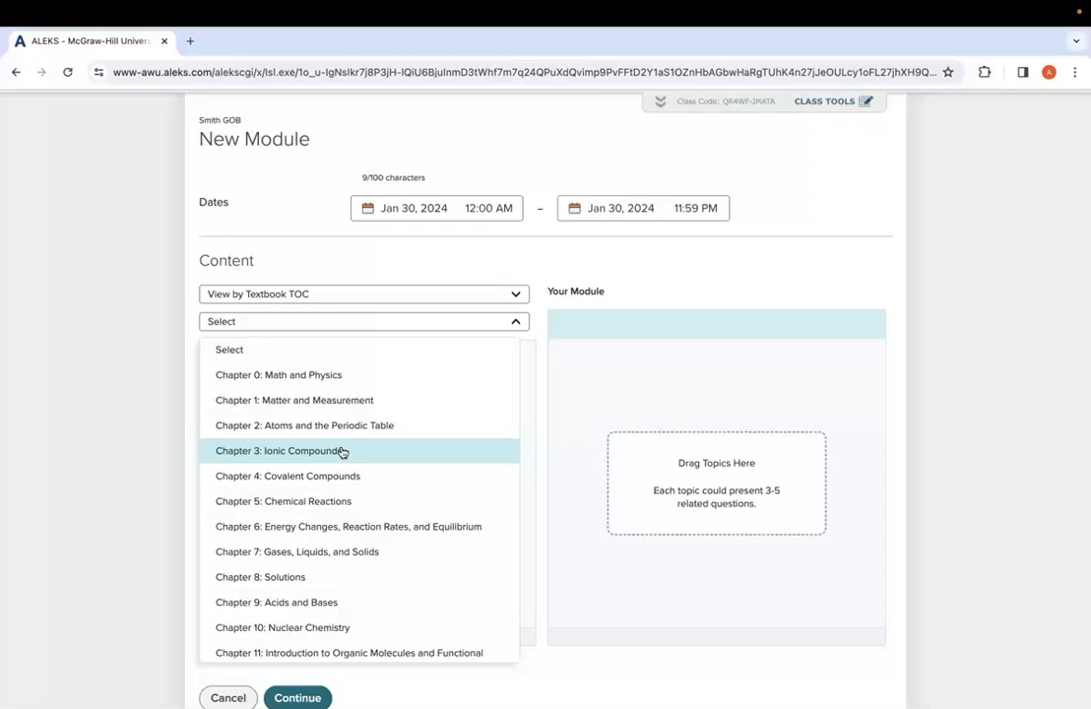
scroll(341, 451, up, 1)
scroll(342, 452, down, 1)
scroll(165, 439, down, 2)
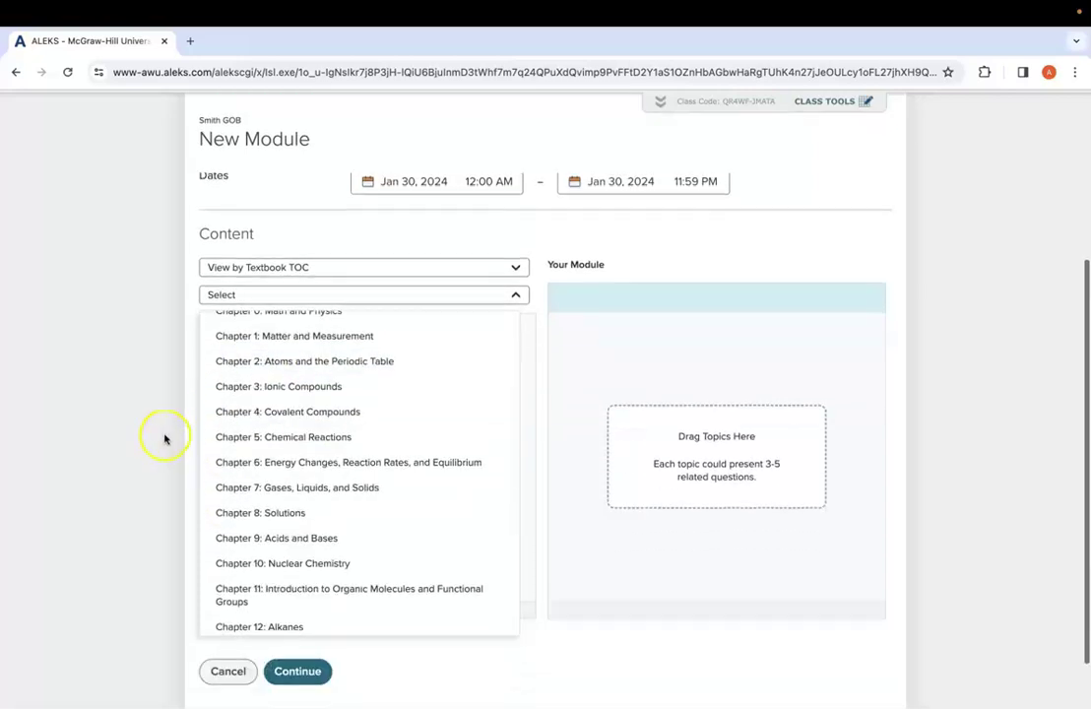
scroll(337, 392, up, 1)
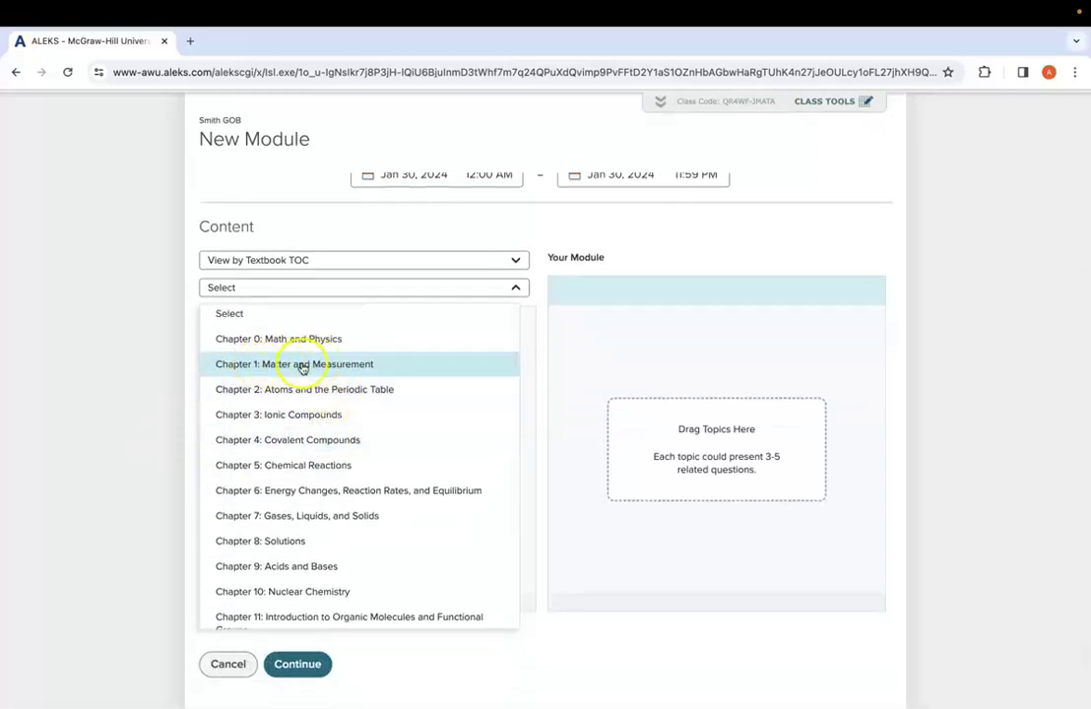
click(344, 365)
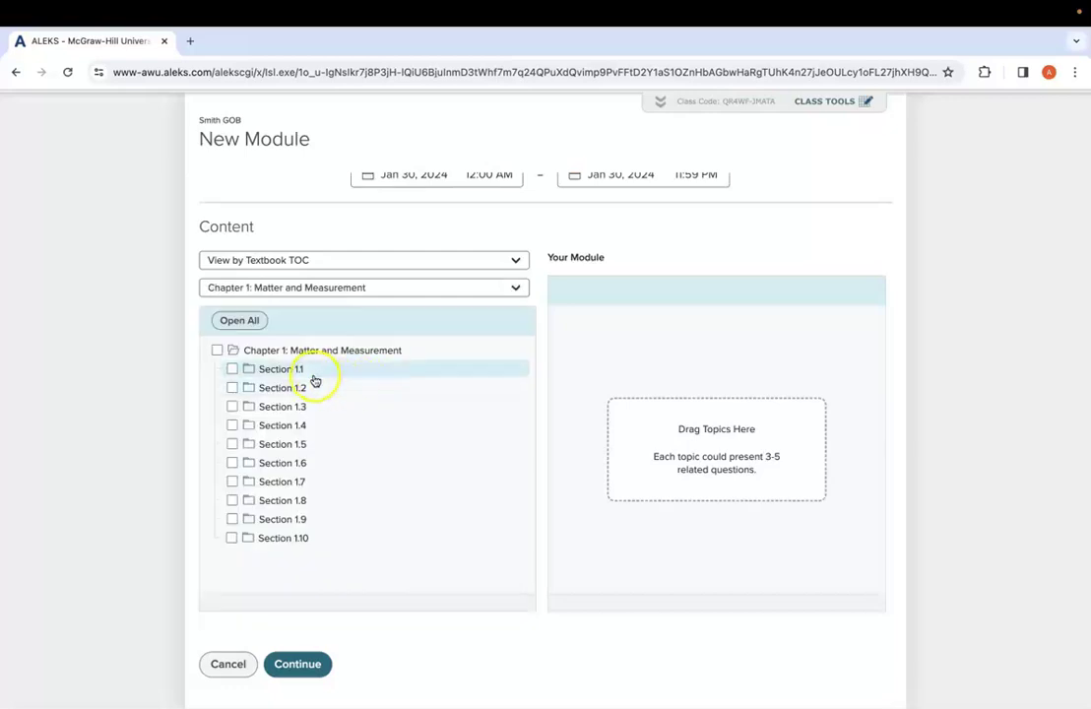
Step: Expand Sections 1.6 and 1.5, and open all remaining sections of Chapter 1 to list their topics
click(295, 462)
scroll(413, 477, down, 1)
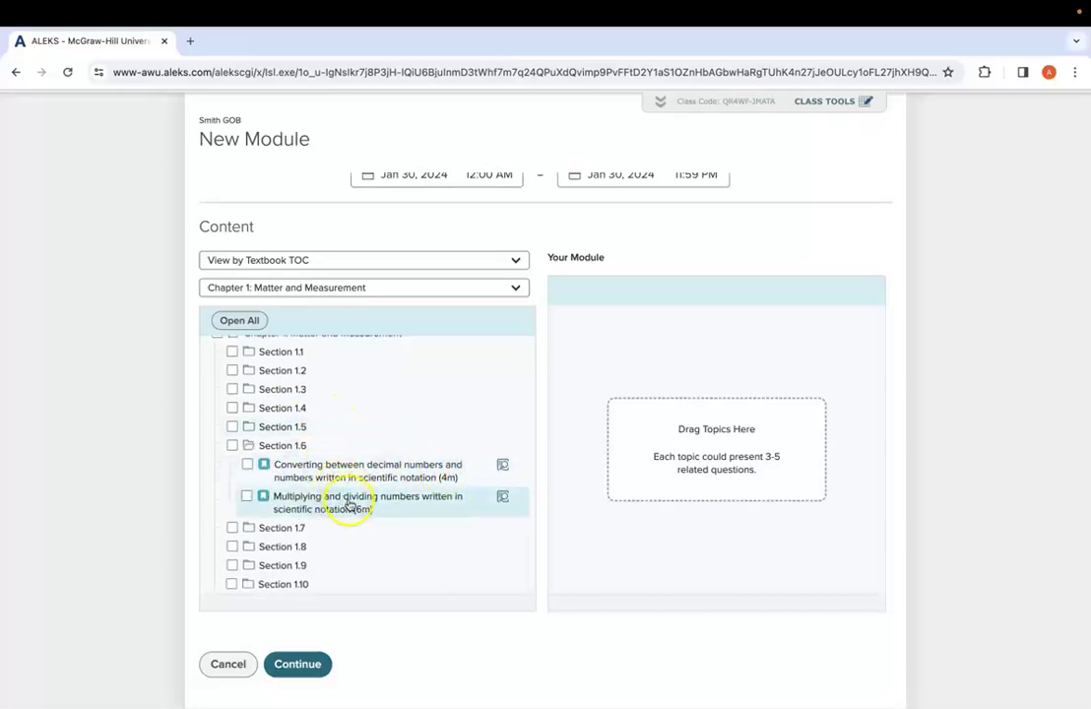
click(287, 427)
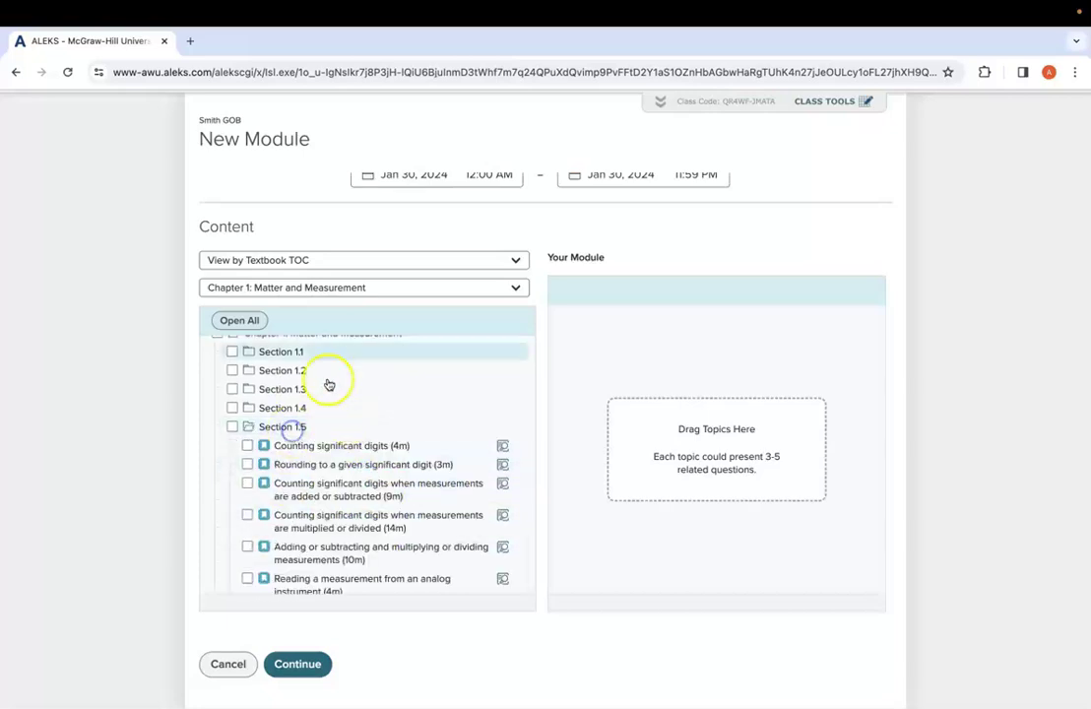
click(251, 321)
scroll(416, 484, down, 3)
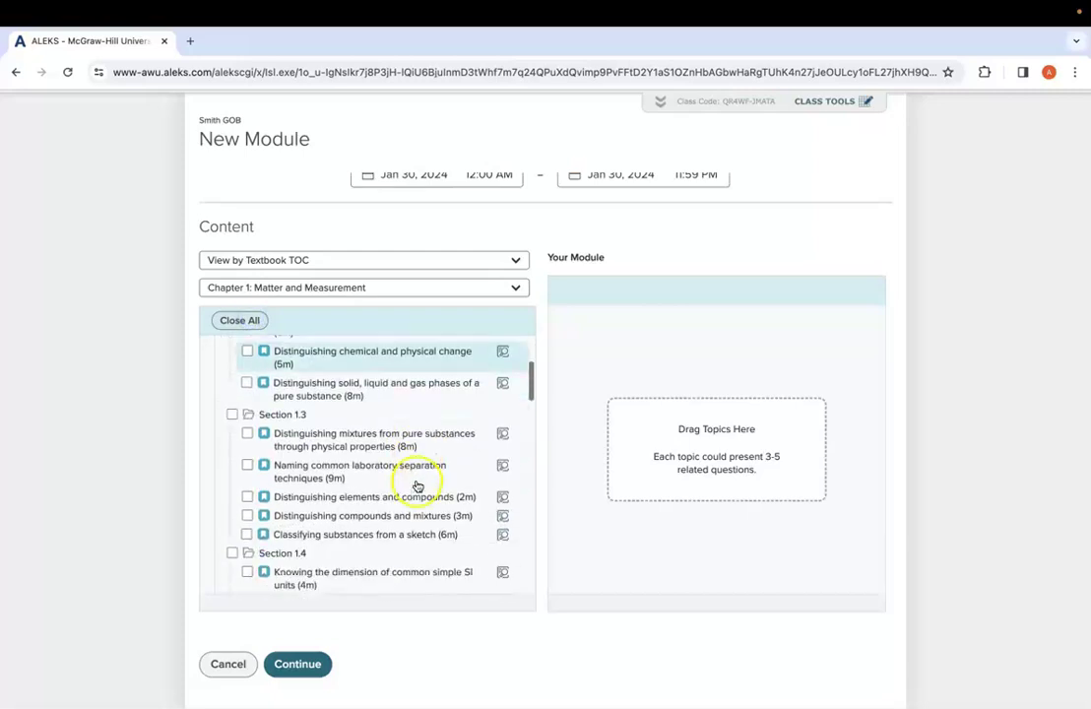
scroll(418, 520, down, 10)
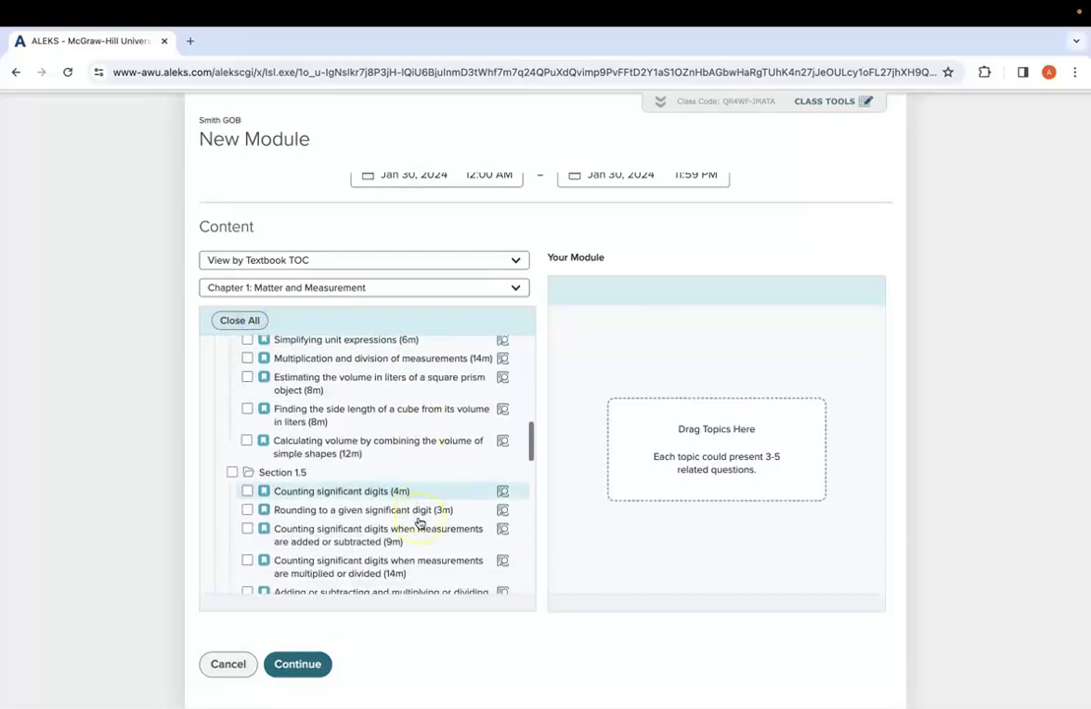
Step: Preview the topic "Setting up a unit reprefix conversion", generate another sample question, and close the preview
scroll(419, 523, down, 10)
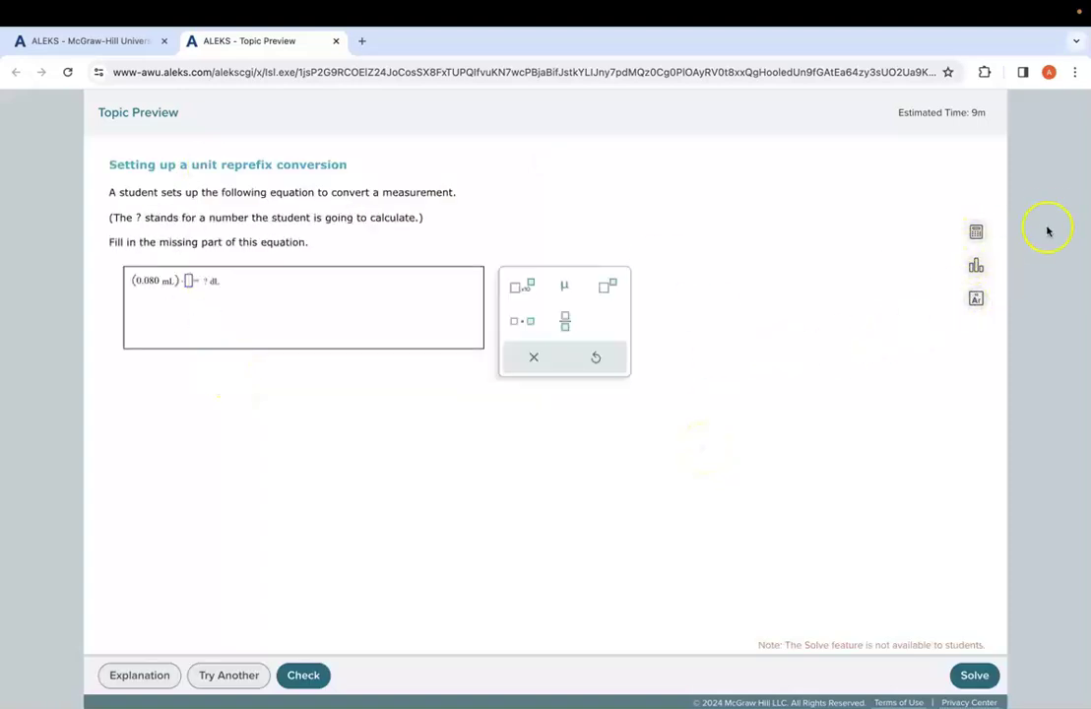
click(227, 677)
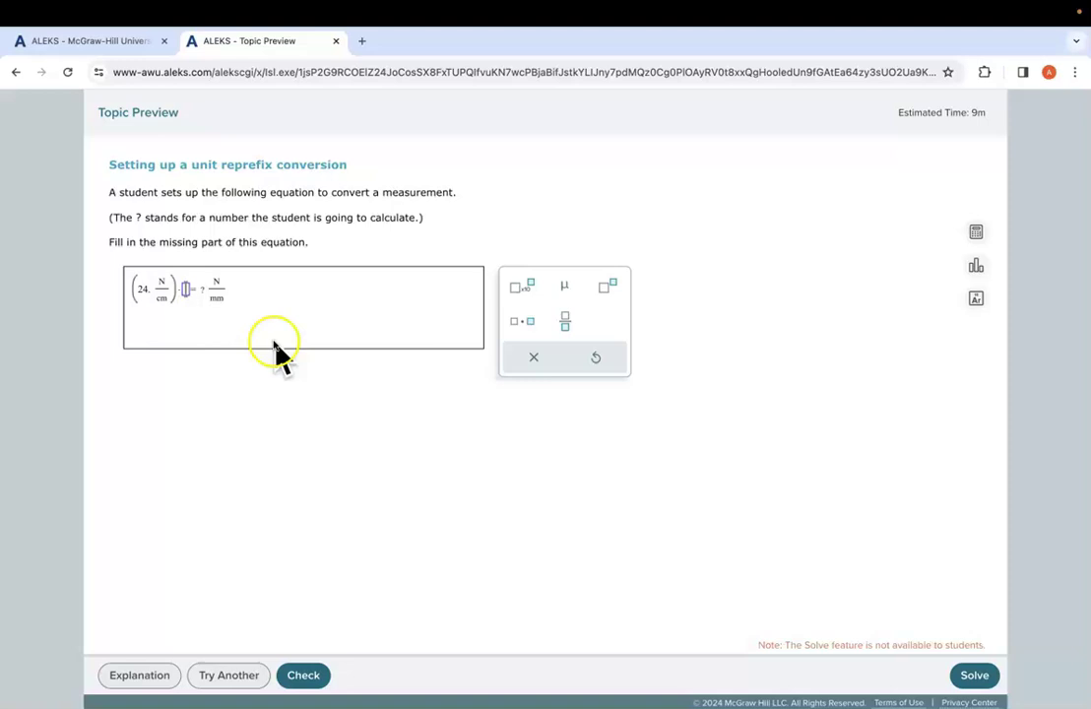
click(337, 41)
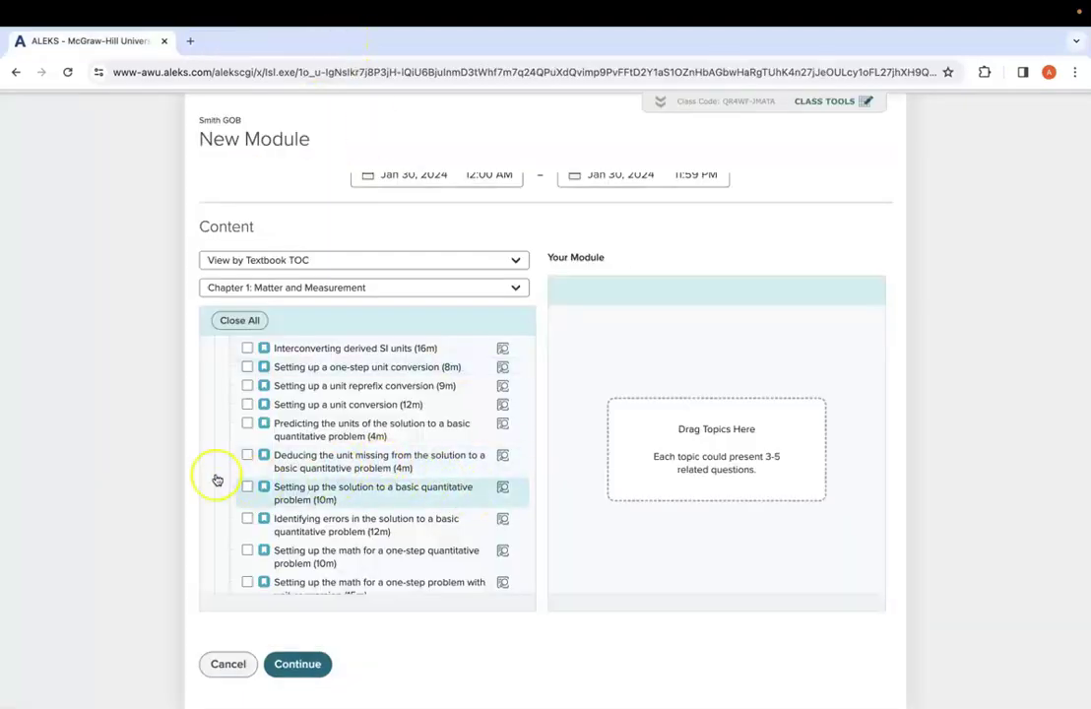
Step: Add the topics on setting up a unit reprefix conversion, deducing the missing unit, and identifying errors in a basic quantitative solution to the module
click(247, 455)
click(247, 386)
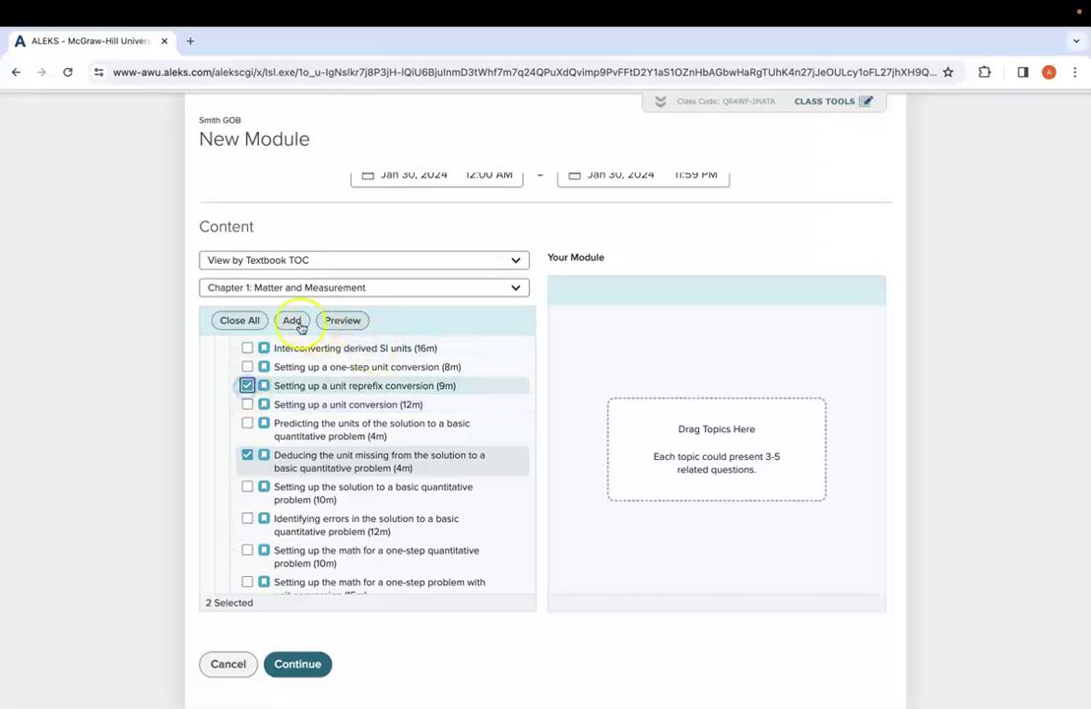
click(293, 321)
drag(352, 532, 750, 436)
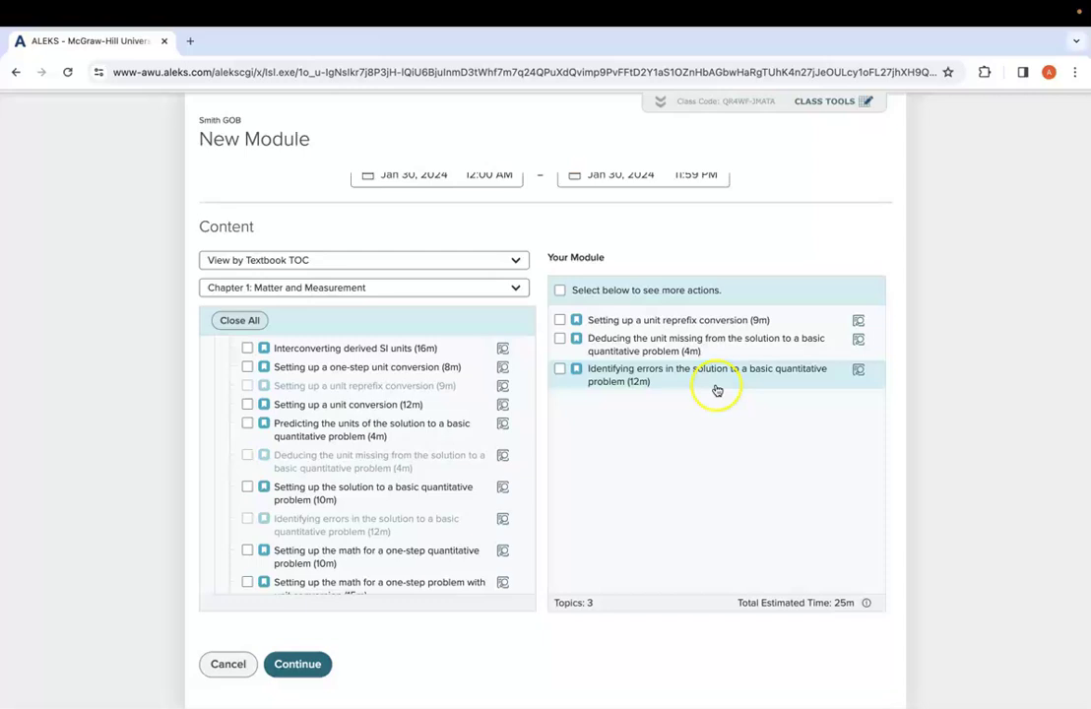
Step: Add the topics "Setting up the math for a one-step problem with unit conversion" and "Dosage rate calculations" to the module
scroll(590, 281, up, 1)
scroll(723, 475, down, 1)
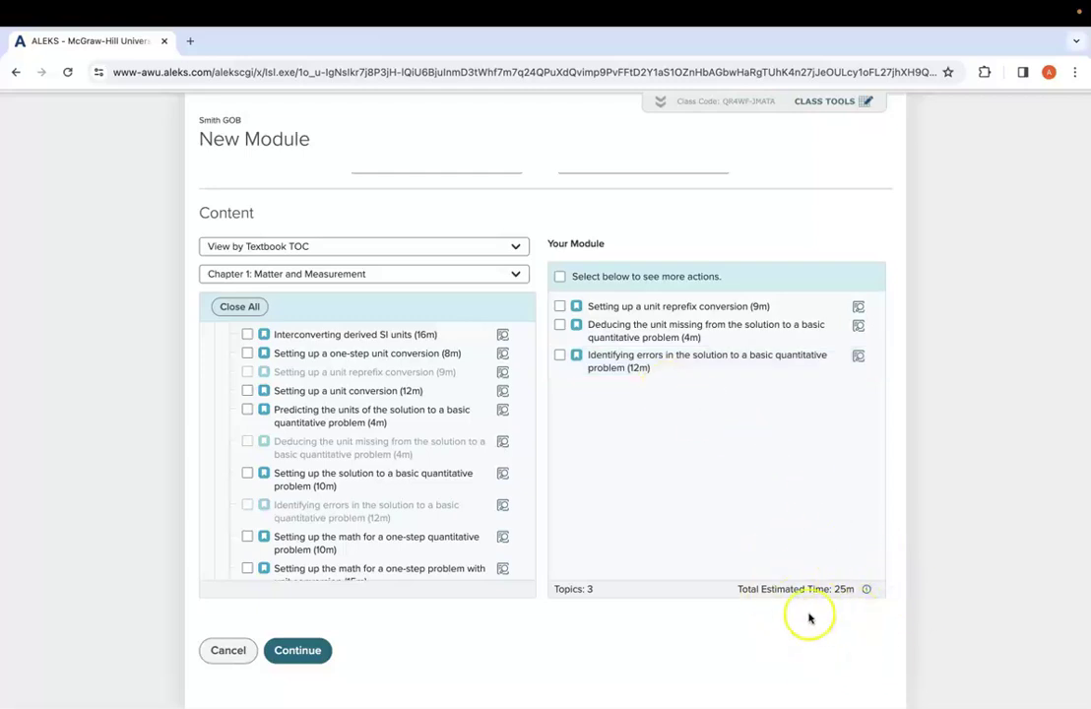
scroll(463, 451, down, 2)
click(502, 458)
scroll(463, 502, down, 3)
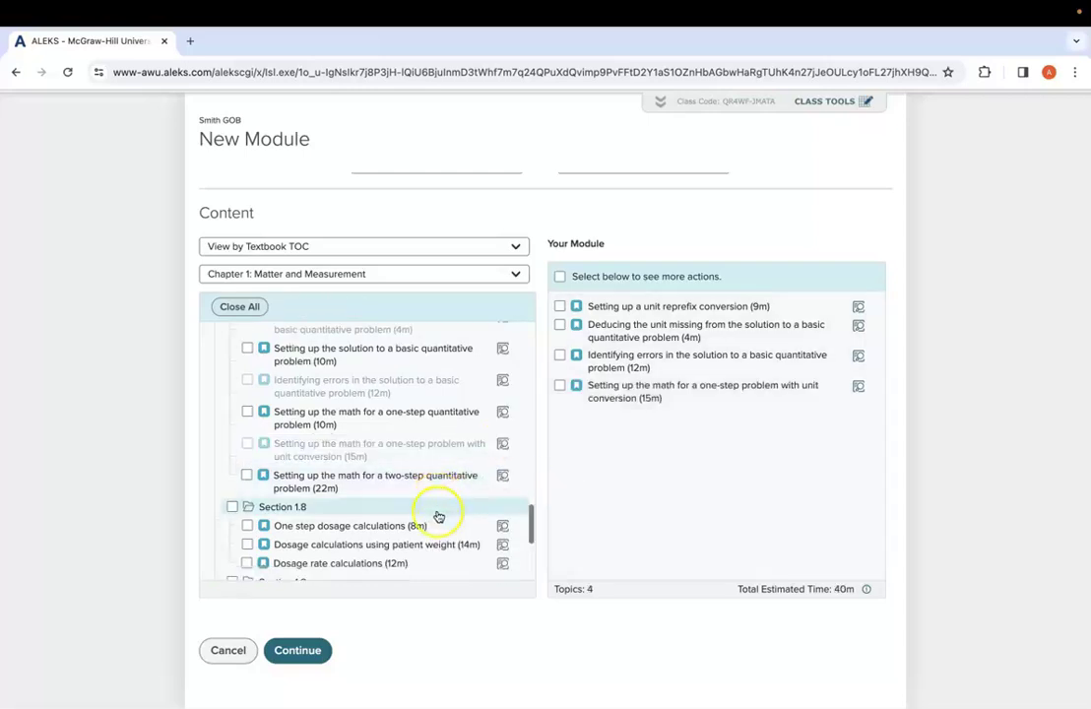
drag(429, 502, 700, 489)
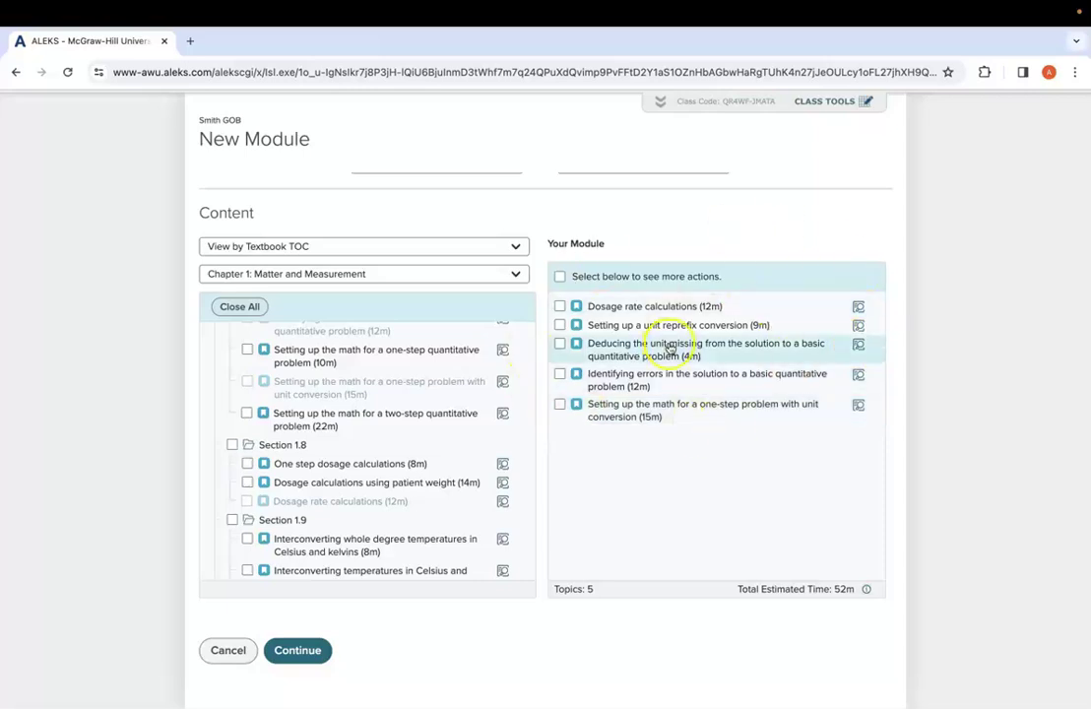
Step: Set the Chapter 1 module's end date to Feb 2, 2024, and continue to the module list
scroll(668, 344, up, 2)
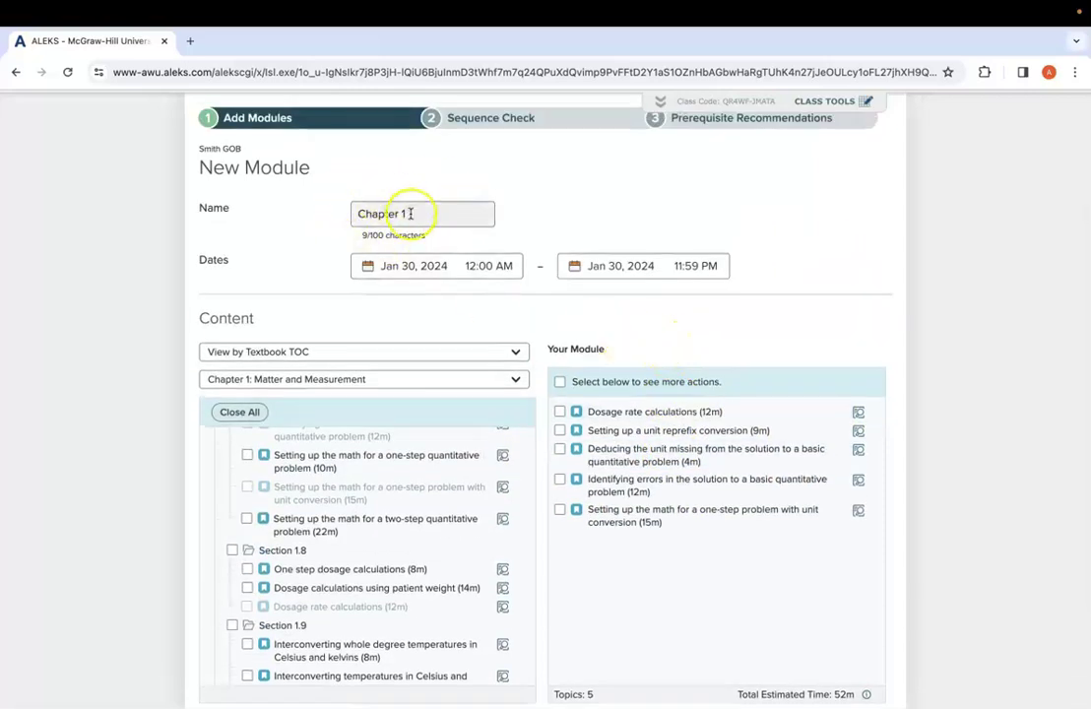
scroll(411, 214, down, 1)
scroll(411, 217, up, 1)
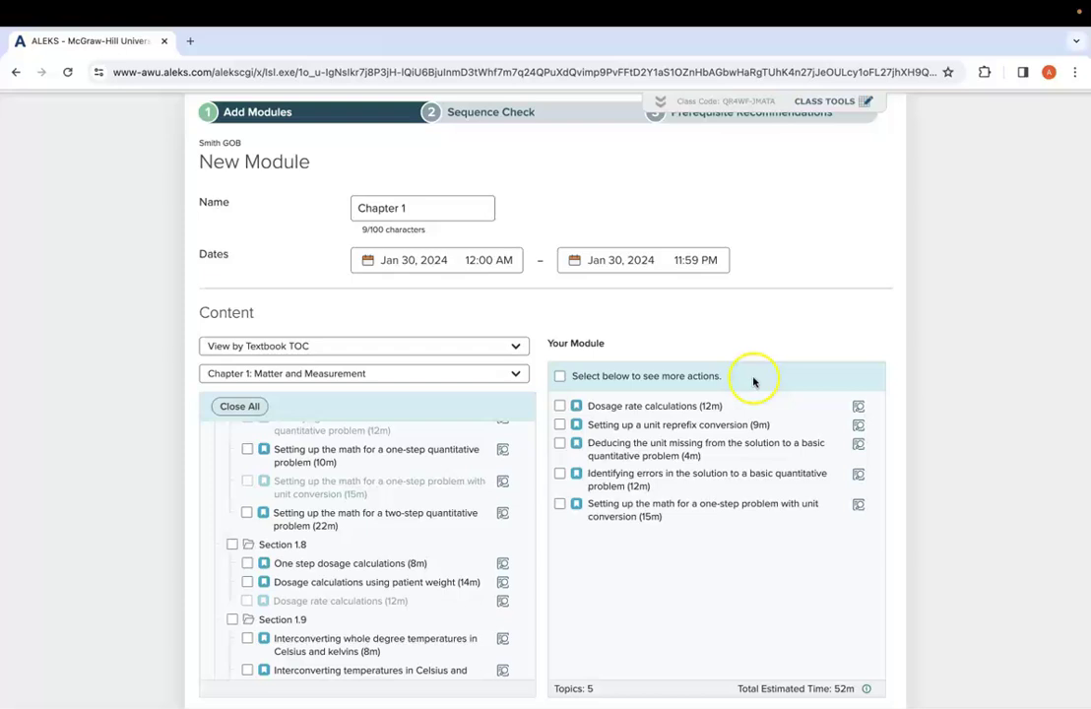
click(653, 258)
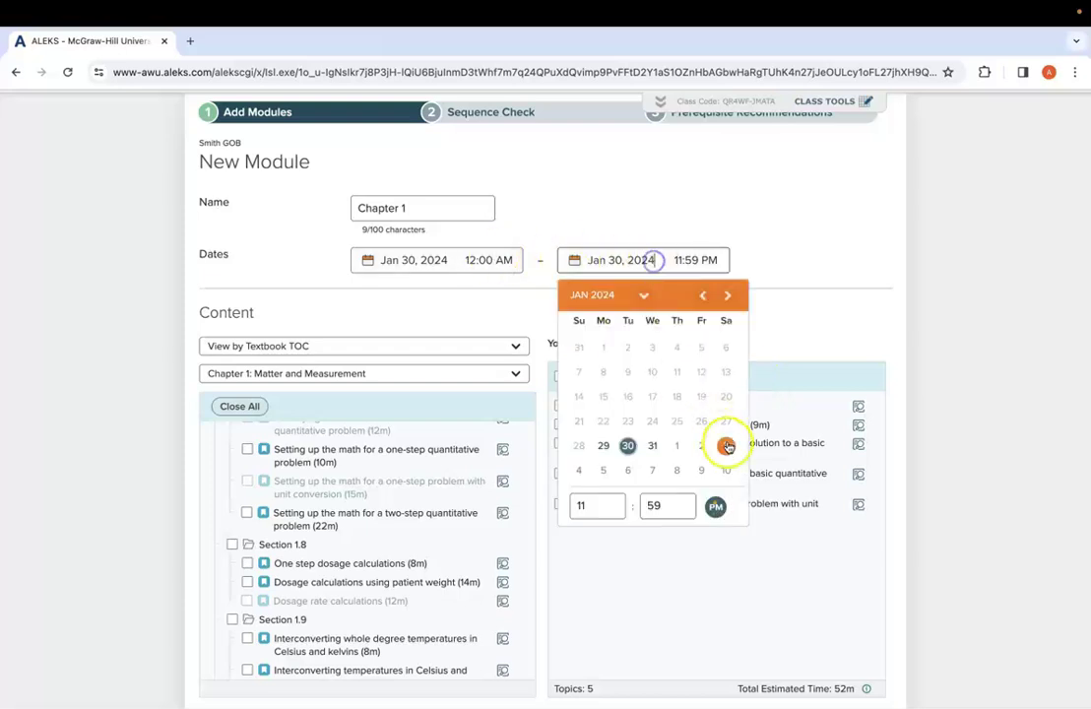
click(723, 296)
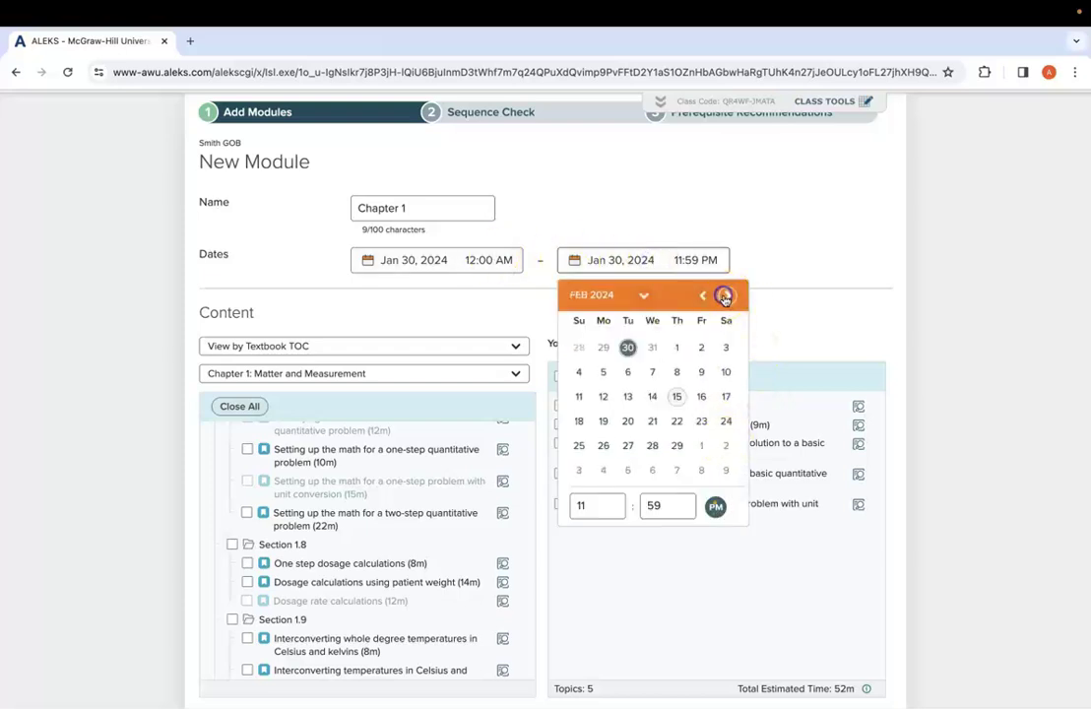
click(700, 347)
scroll(990, 406, down, 3)
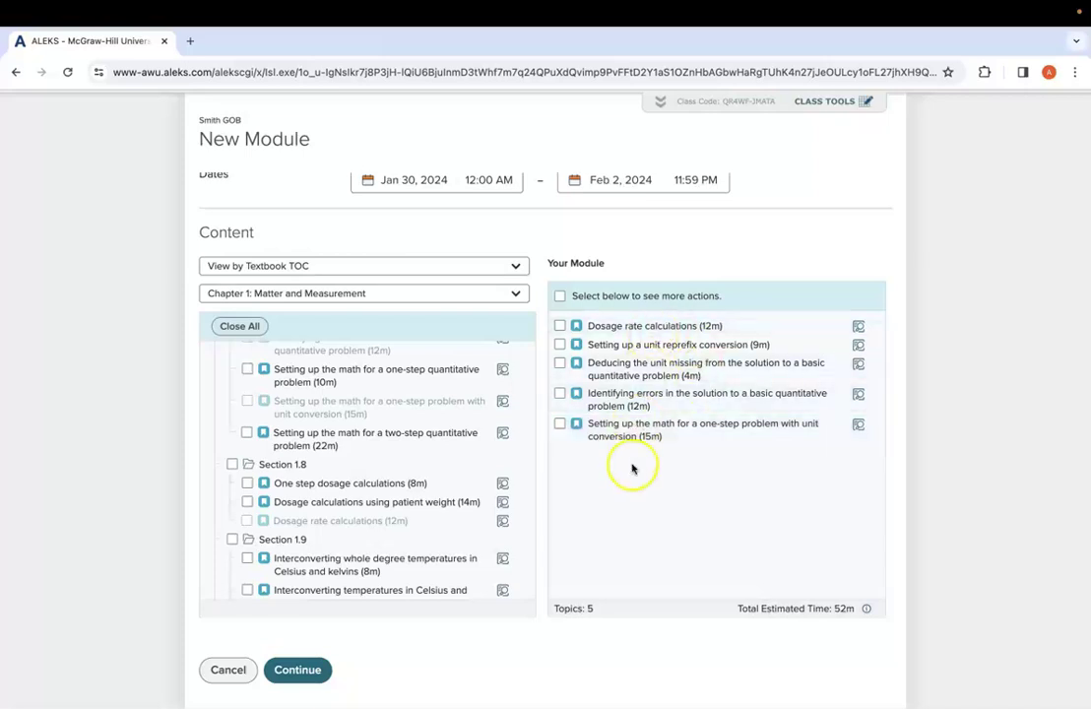
scroll(632, 469, up, 1)
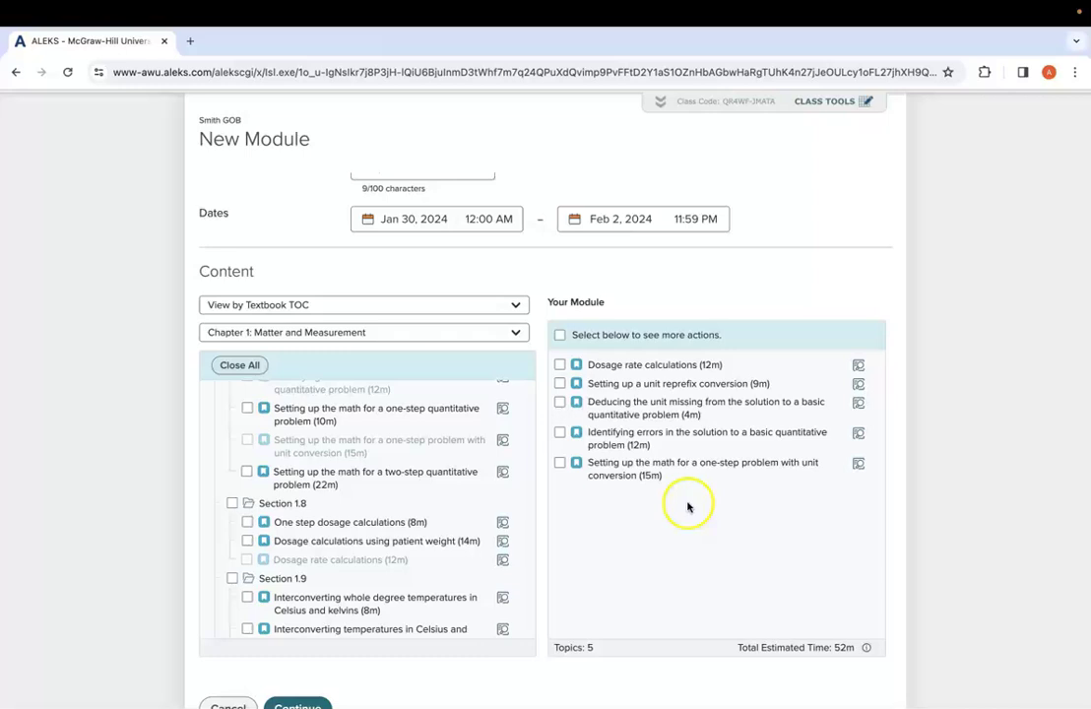
scroll(675, 512, down, 2)
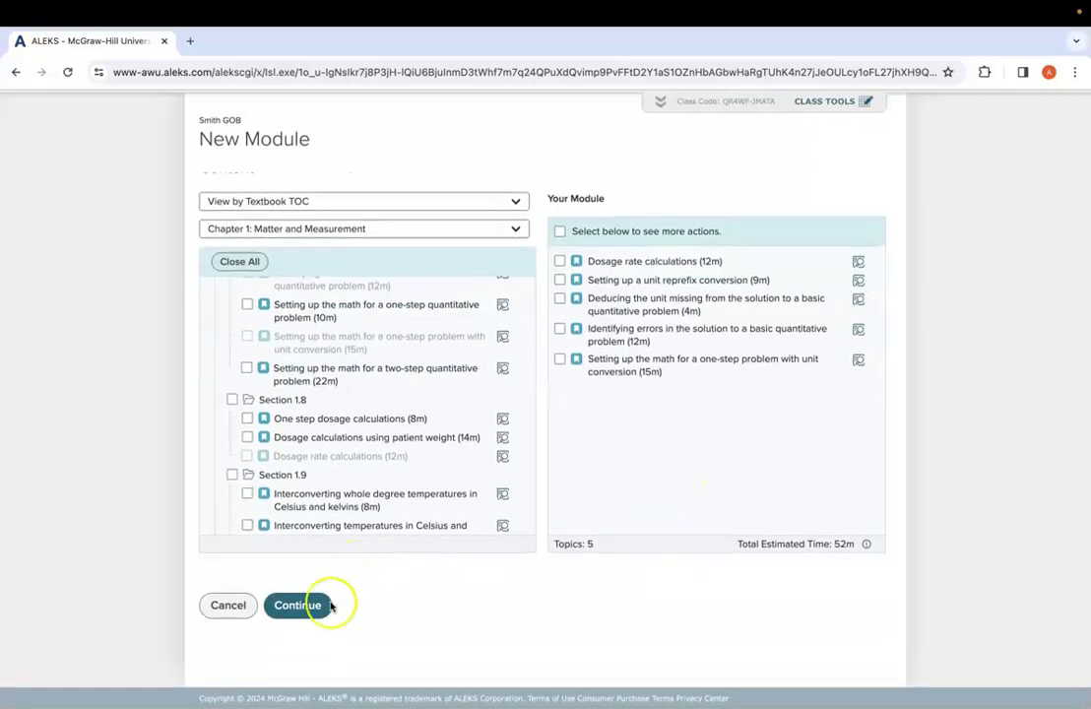
click(296, 606)
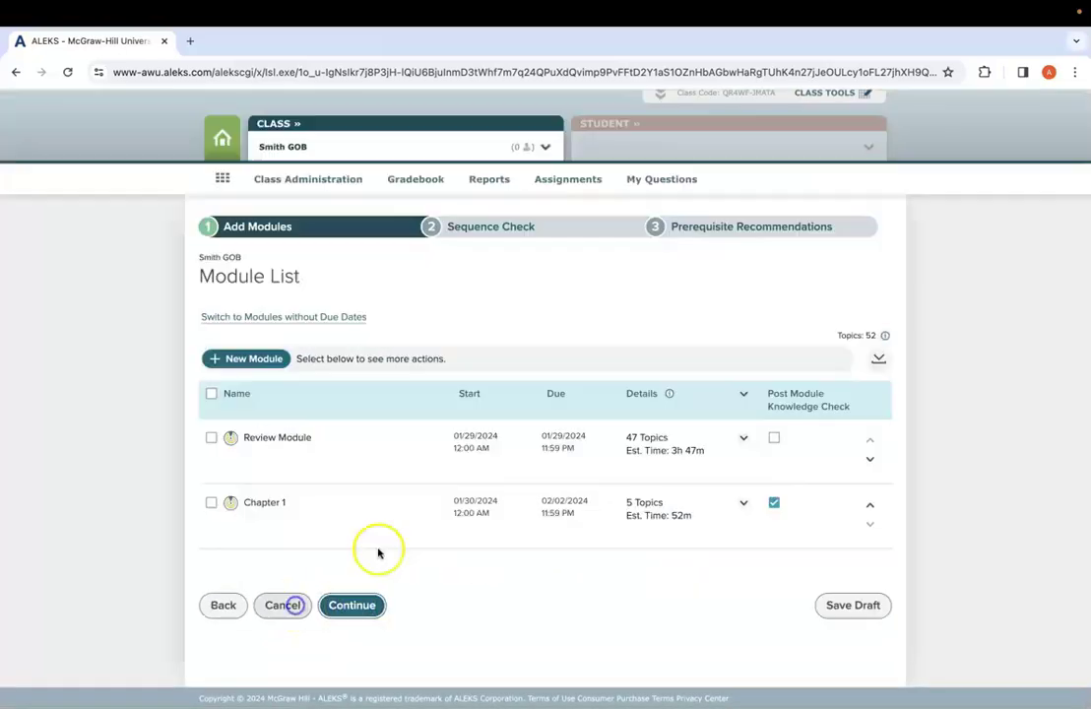
Step: Start a new module named Chapter 2 with Chapter 2: Atoms and the Periodic Table as its content source
click(254, 359)
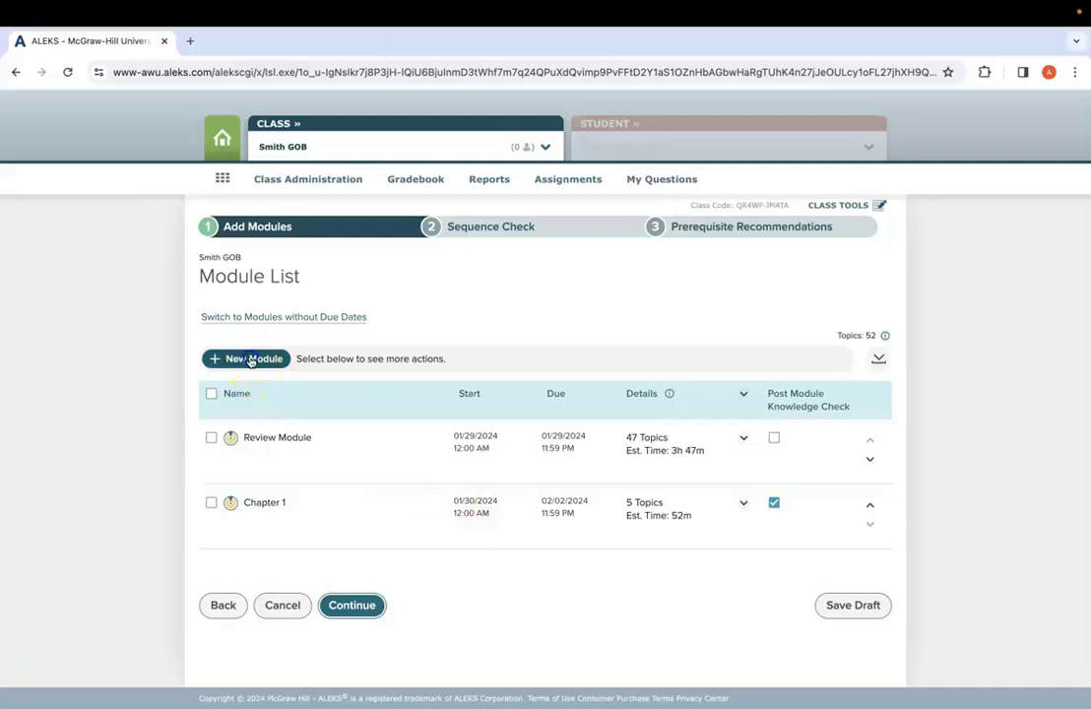
triple_click(438, 322)
text(Chapter 2)
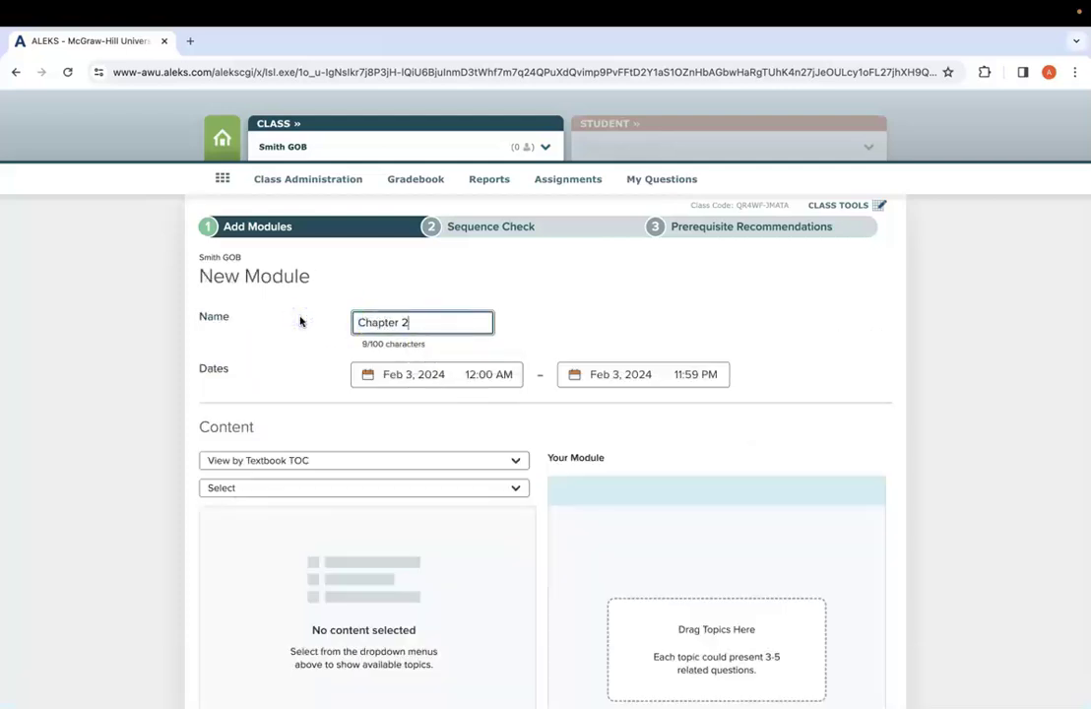
scroll(300, 321, down, 1)
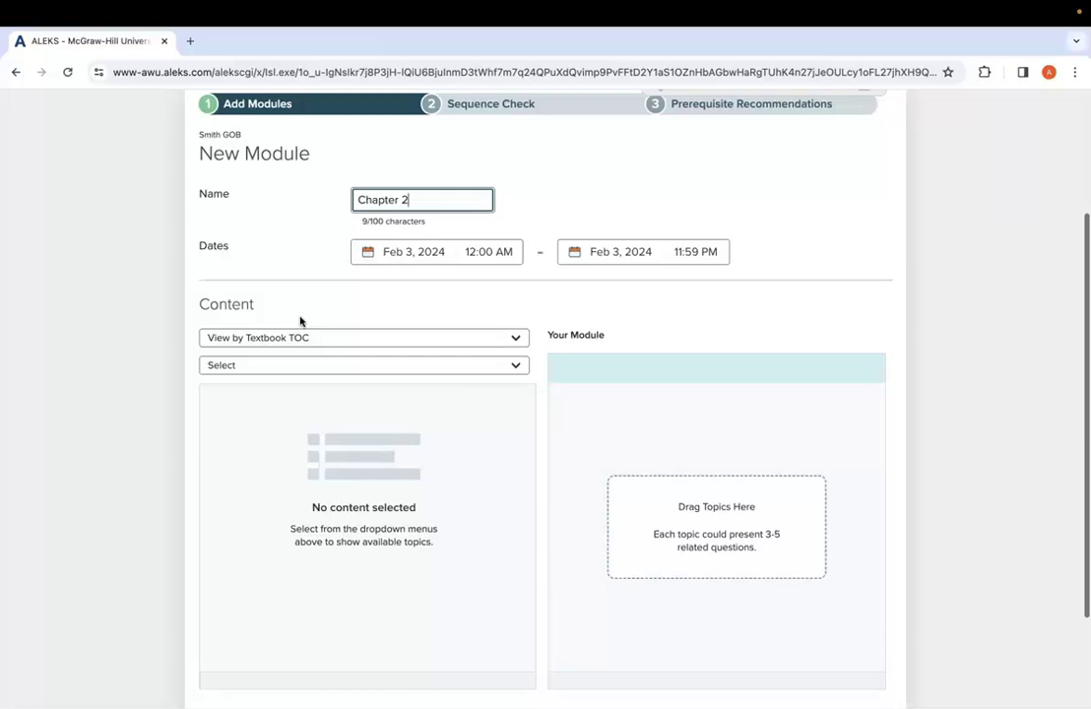
click(262, 360)
click(292, 462)
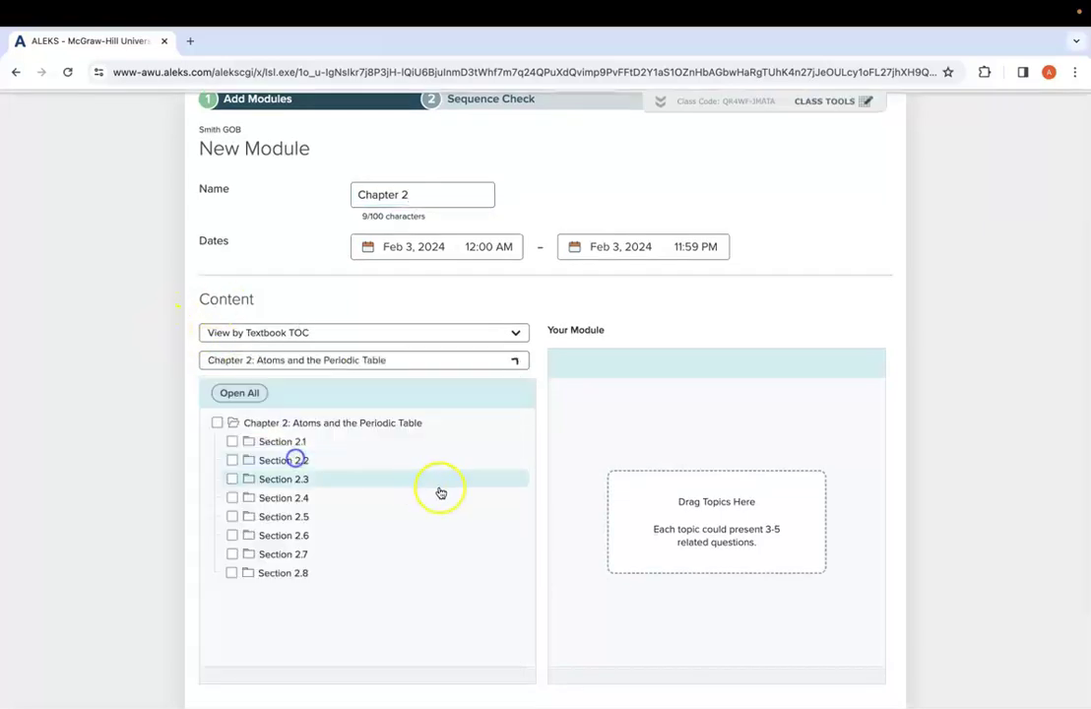
Step: Add the Section 2.4 topics on periods and groups, element families, and identifying similar elements, and continue to the module list
scroll(349, 479, down, 2)
click(338, 397)
scroll(382, 453, down, 1)
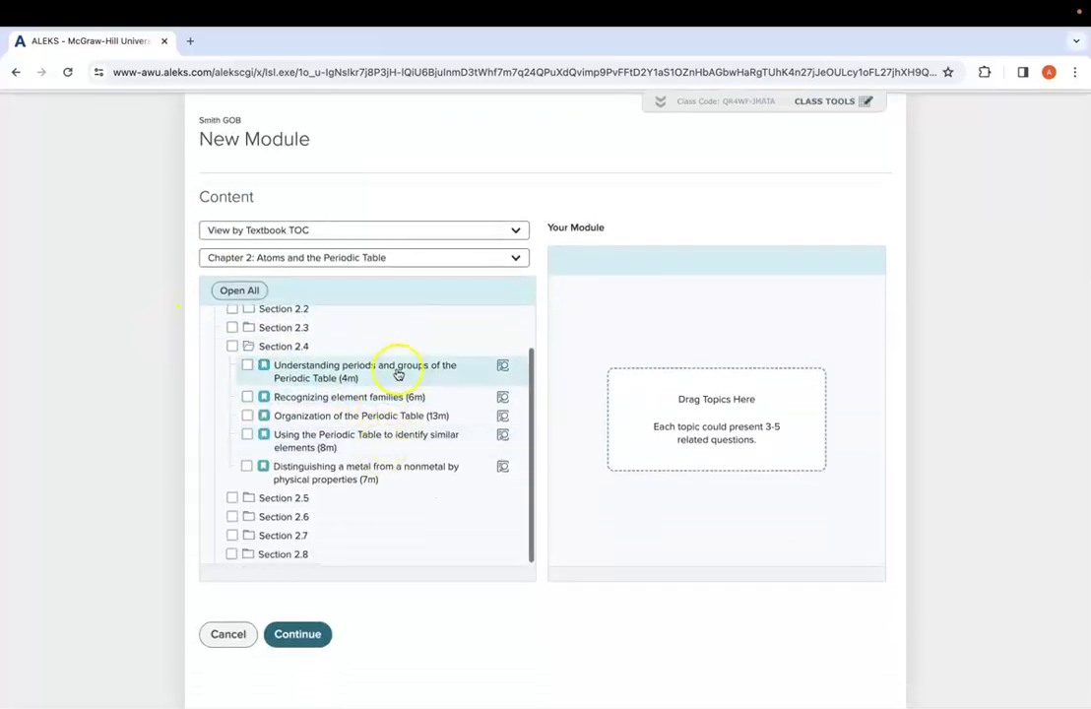
click(397, 372)
click(382, 400)
drag(426, 444, 631, 439)
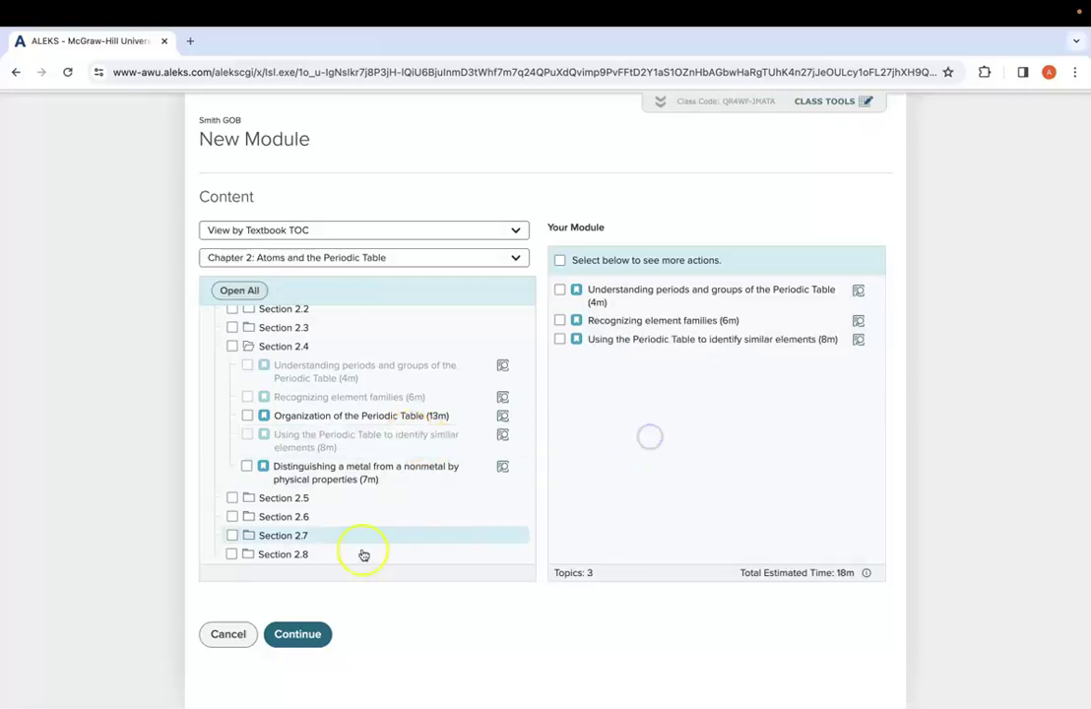
click(316, 638)
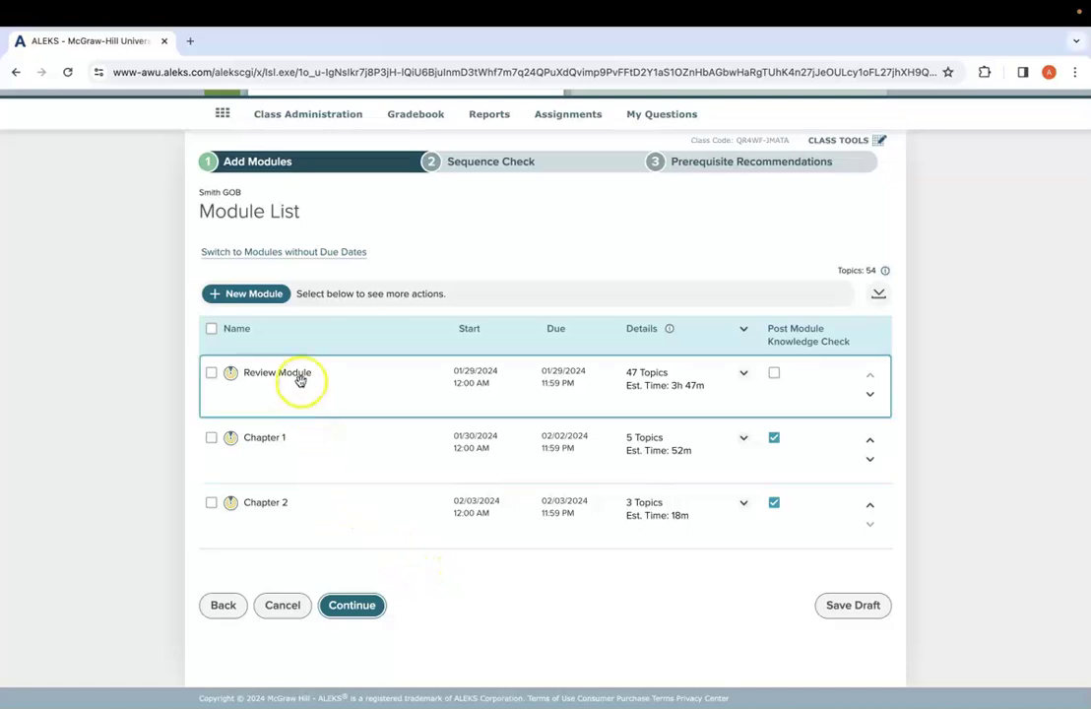
Step: Turn off the Post Module Knowledge Check for Chapter 1 and Chapter 2, and save the modules
click(774, 439)
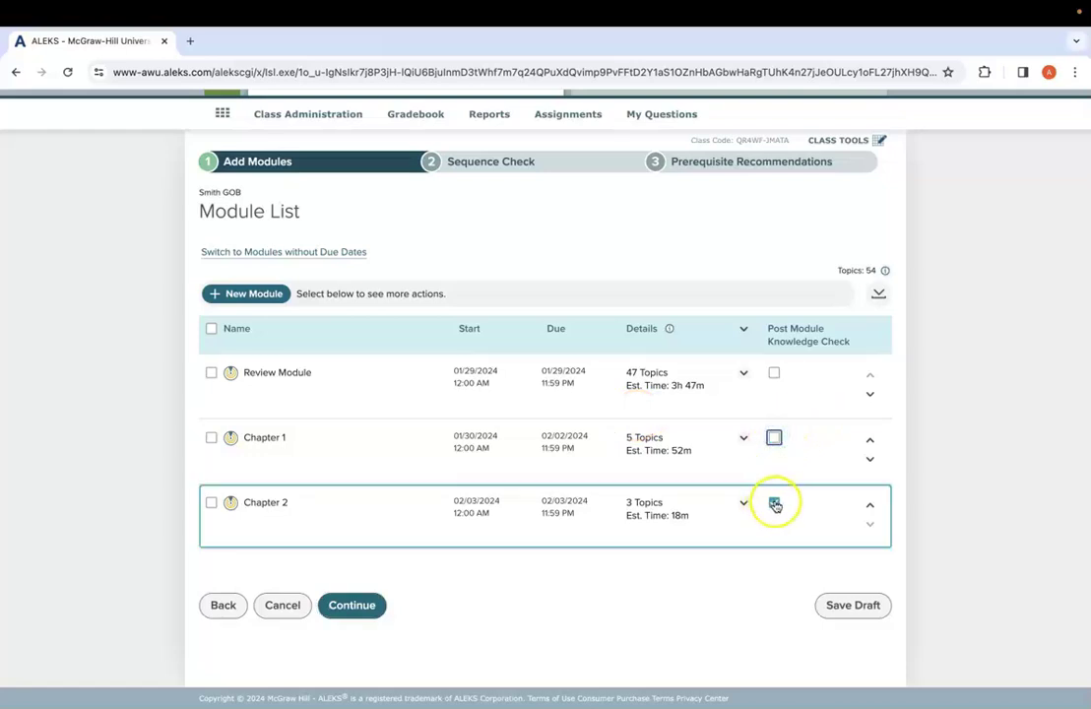
click(774, 503)
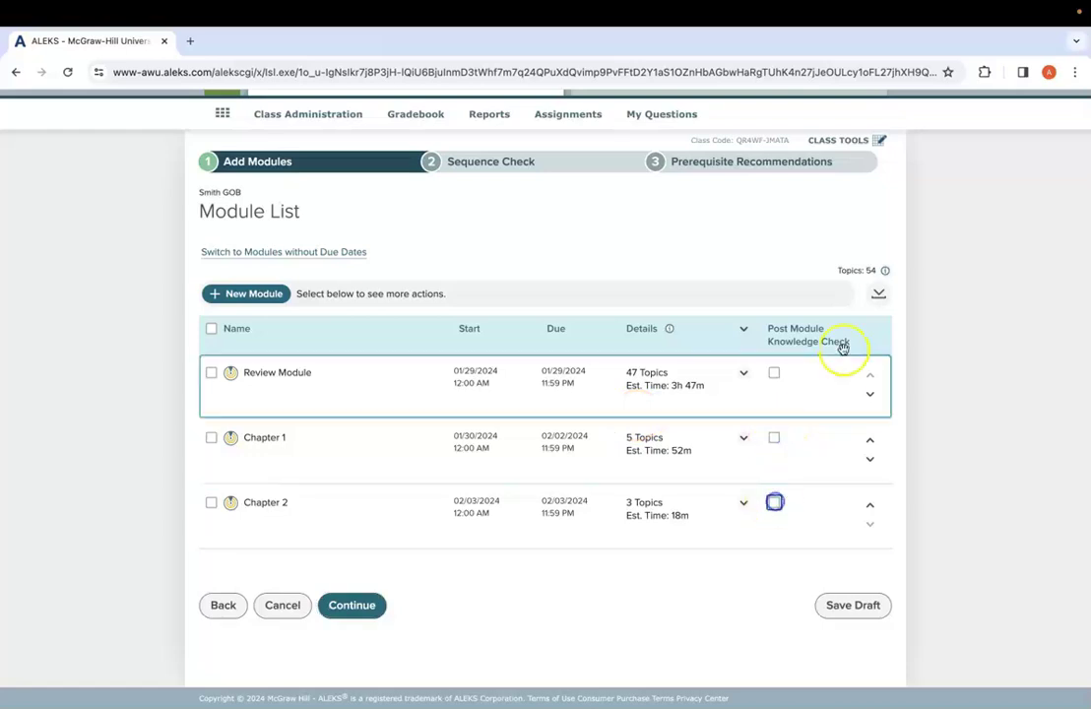
click(351, 607)
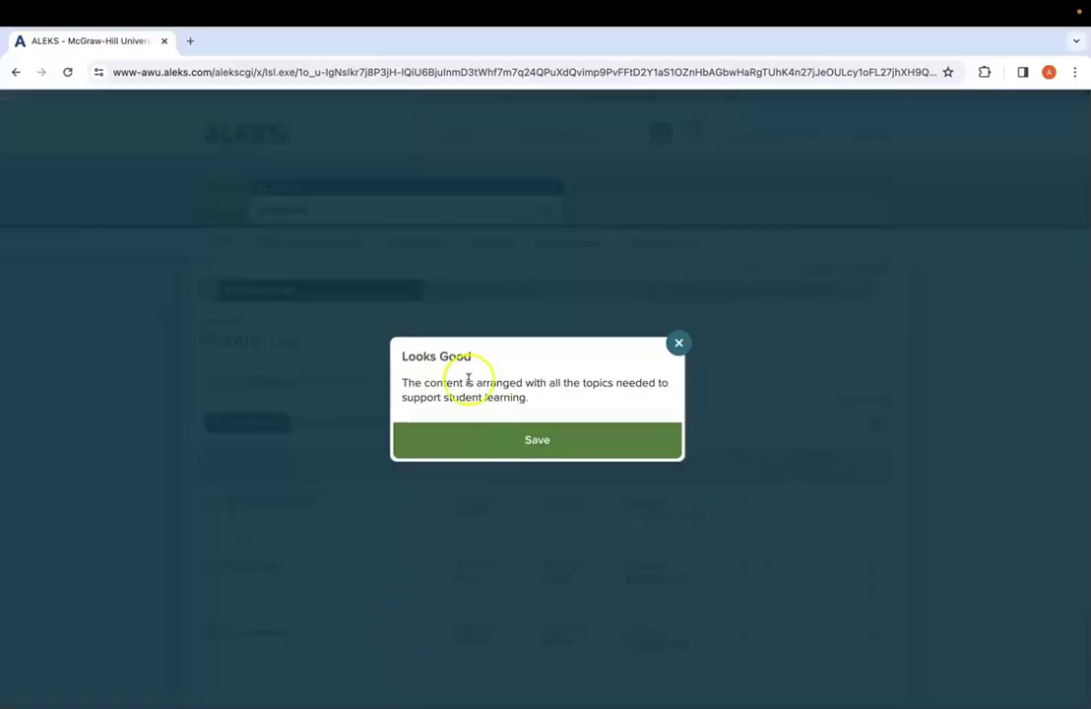
click(547, 441)
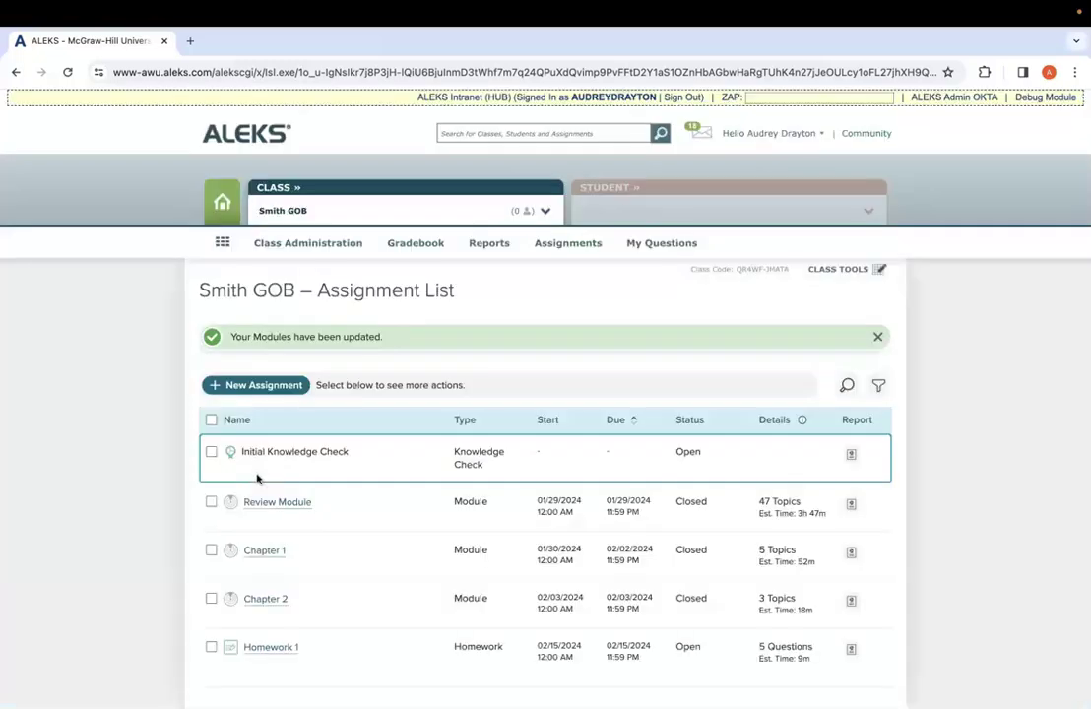
scroll(159, 455, down, 1)
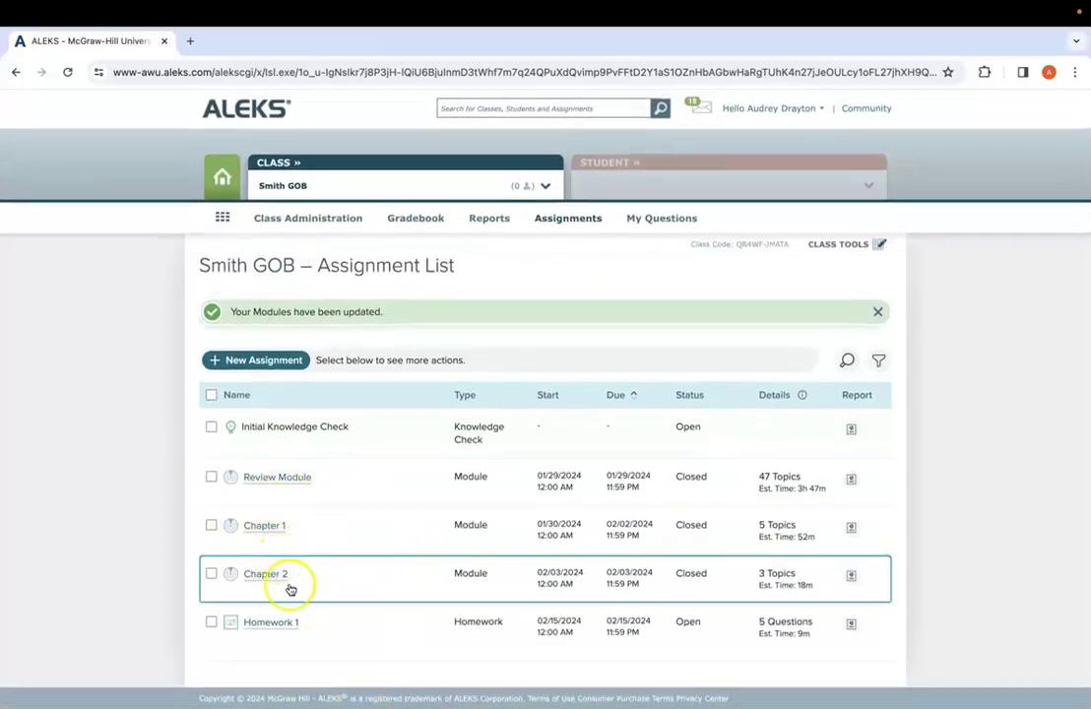
mouse_move(311, 645)
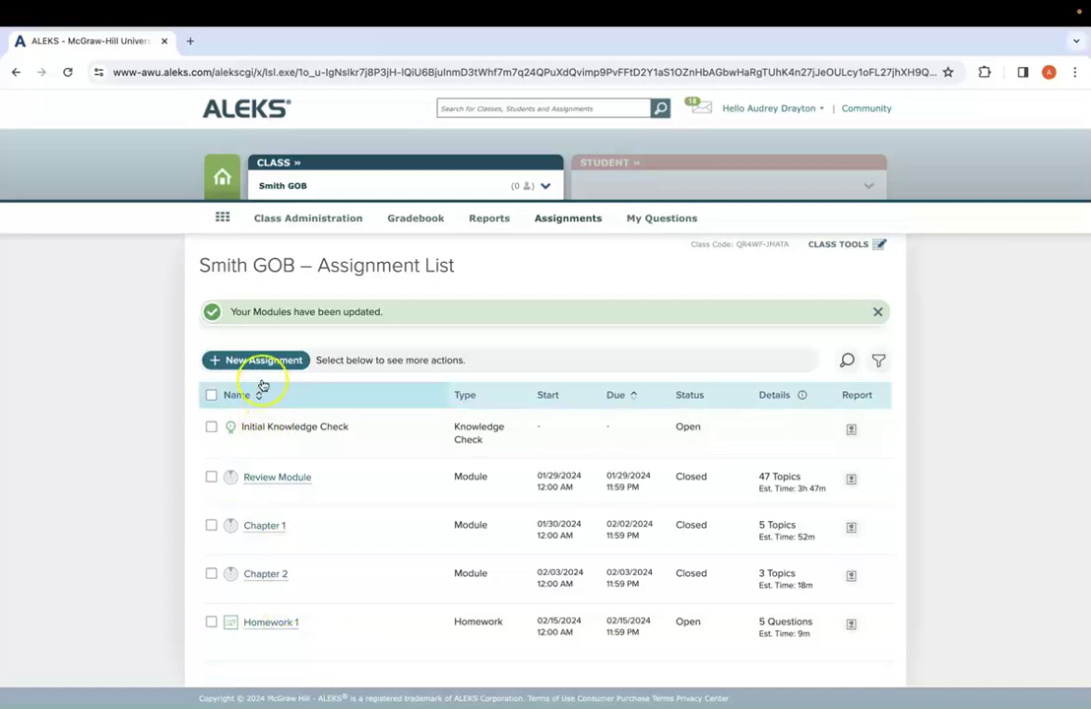